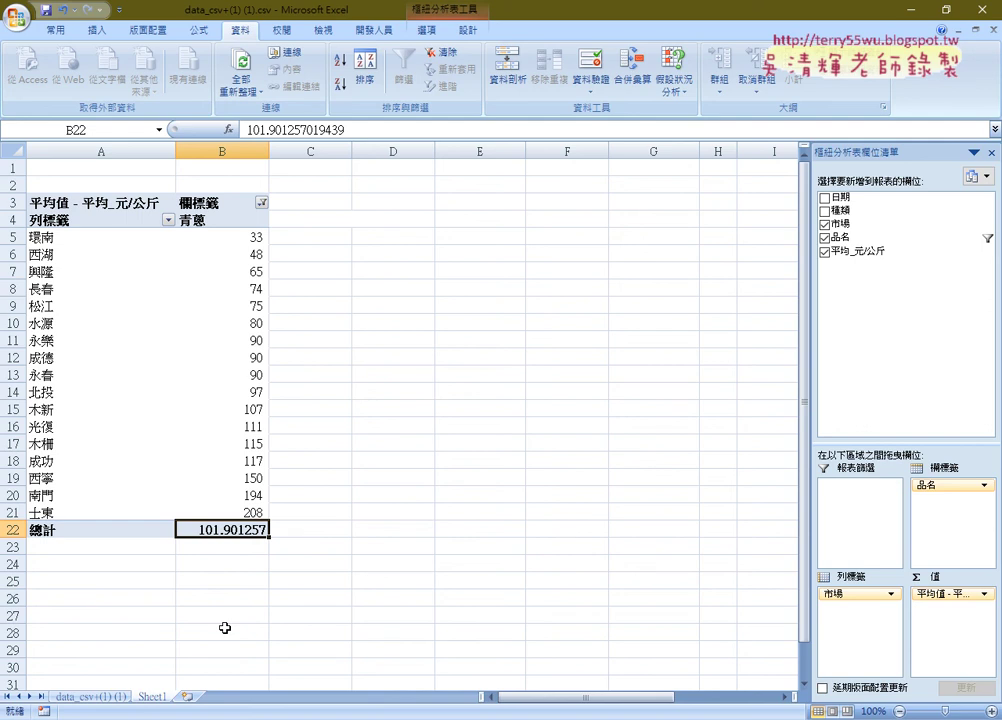
Show the 開發人員 (Developer) ribbon commands for macros and Visual Basic.
{"action": "left_click", "coordinate": [374, 31]}
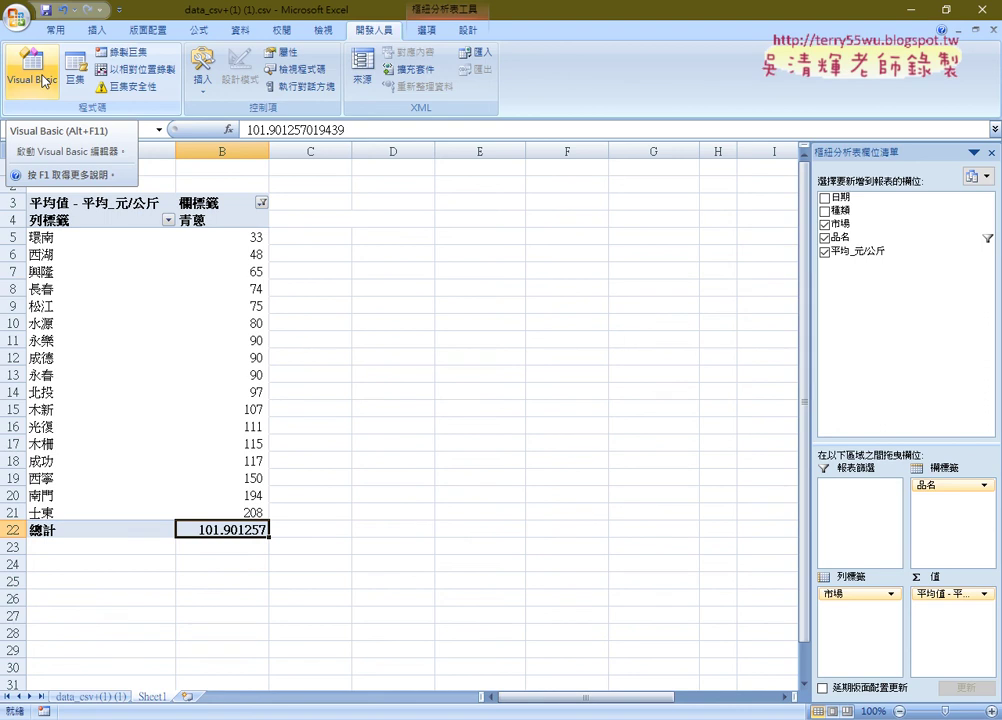
{"action": "left_click", "coordinate": [43, 80]}
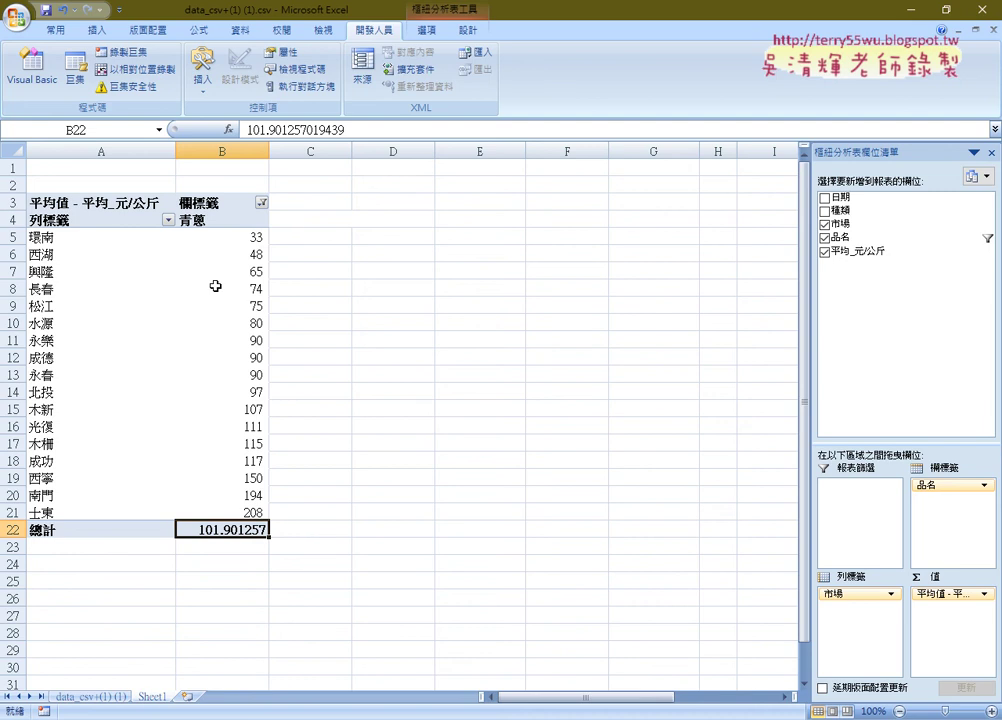
{"action": "left_click", "coordinate": [100, 697]}
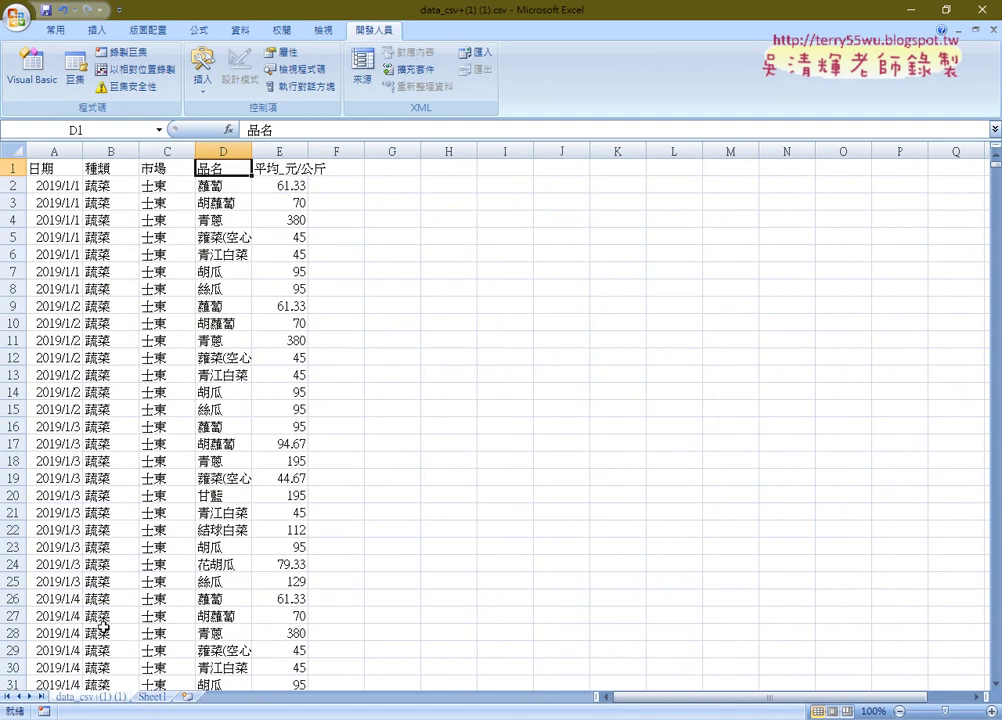
{"action": "left_click", "coordinate": [112, 615]}
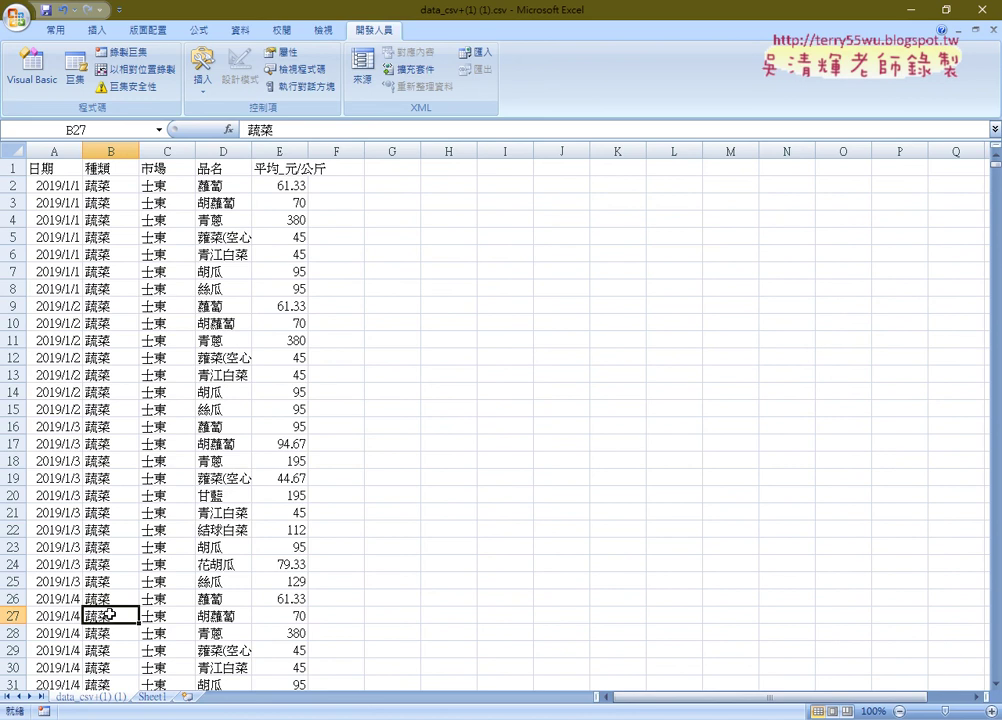
{"action": "key", "text": "ctrl+Down"}
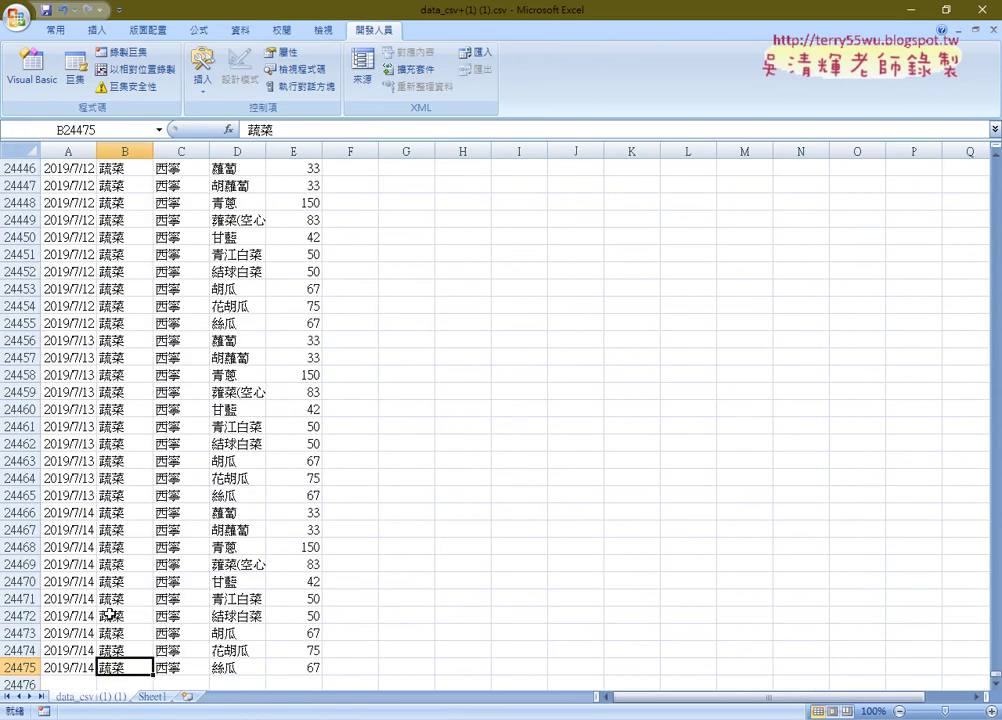
{"action": "key", "text": "ctrl+Up"}
{"action": "key", "text": "ctrl+Down"}
{"action": "key", "text": "Left"}
{"action": "key", "text": "Right"}
{"action": "key", "text": "Right"}
{"action": "key", "text": "Right"}
{"action": "key", "text": "ctrl+Up"}
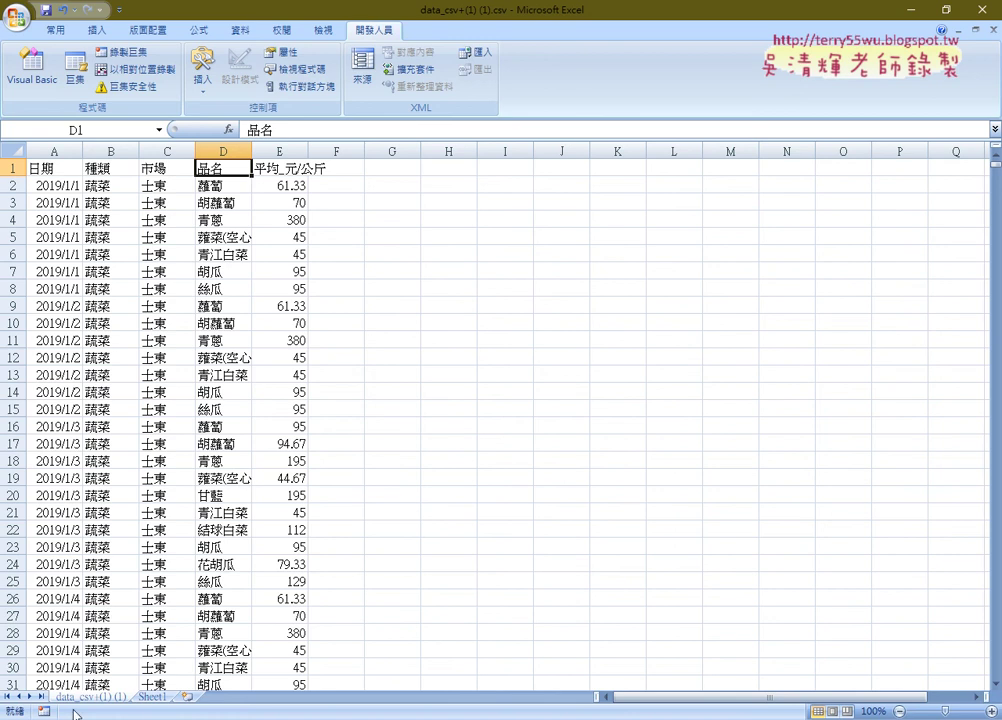
{"action": "left_click", "coordinate": [151, 698]}
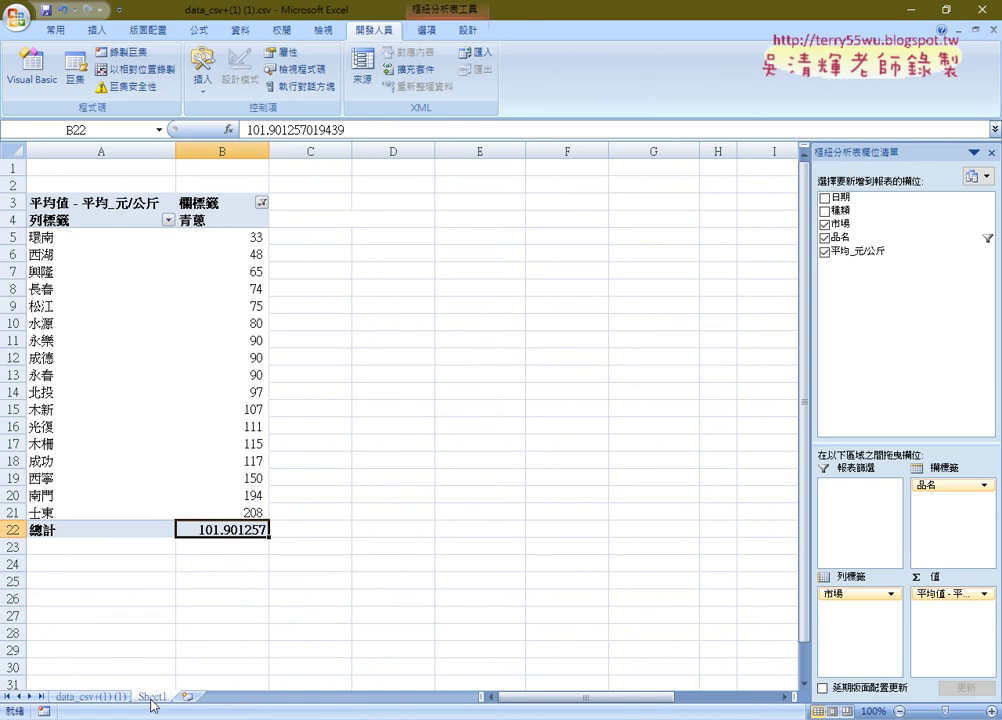
Select the 興隆 market row in the pivot table and show the 插入 (Insert) commands.
{"action": "left_click", "coordinate": [68, 280]}
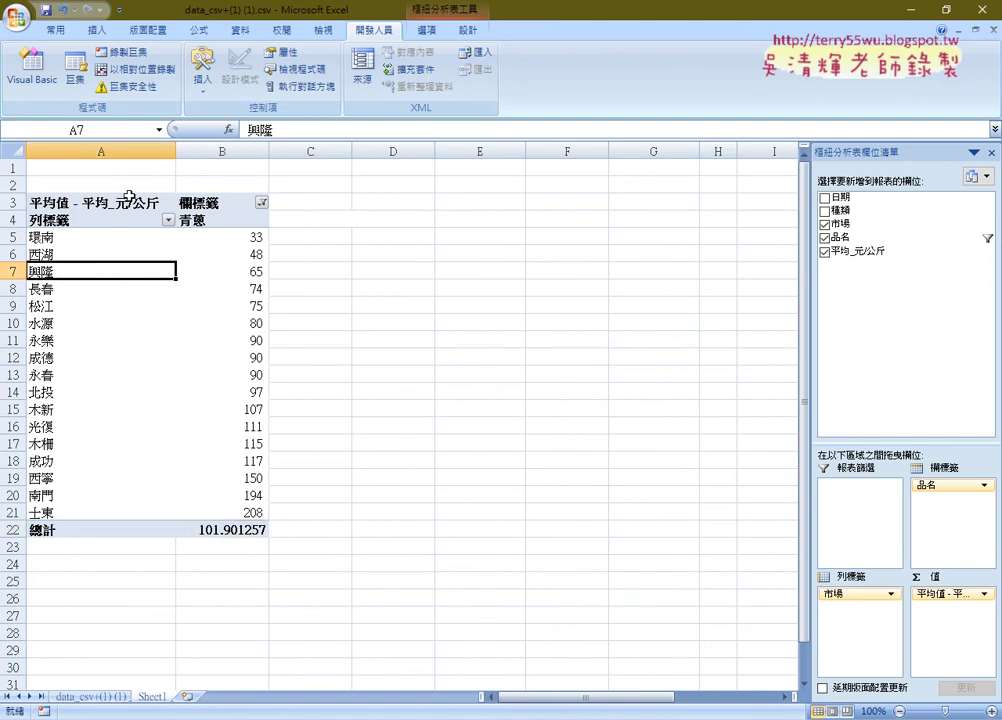
{"action": "left_click", "coordinate": [104, 32]}
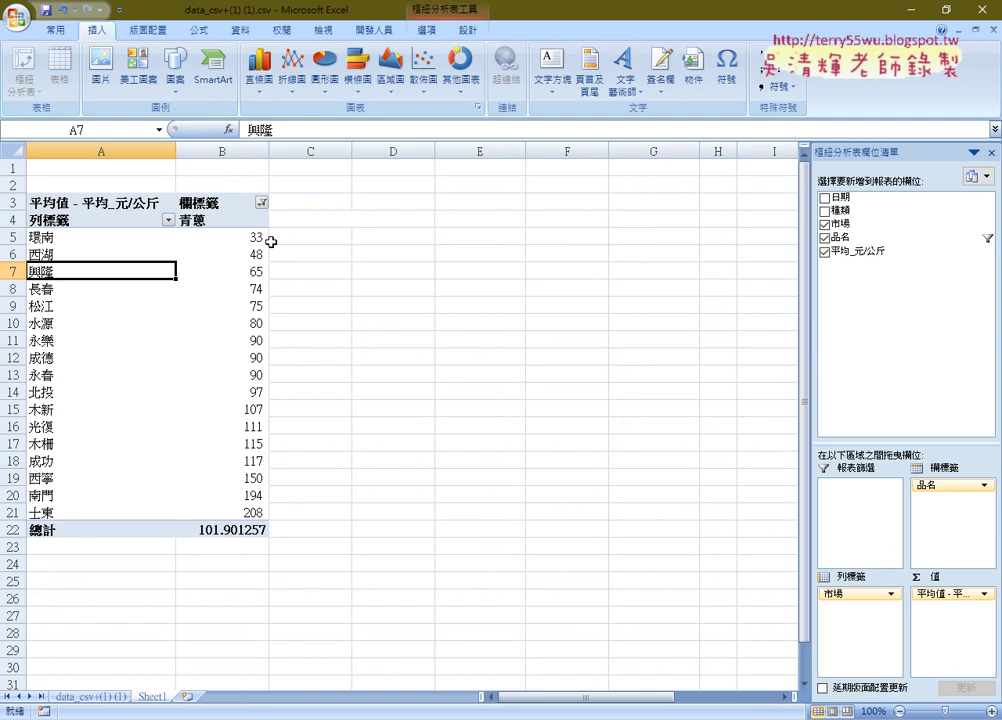
Check the 環南 and 士東 rows and their average 青蔥 prices in the pivot table.
{"action": "left_click", "coordinate": [111, 238]}
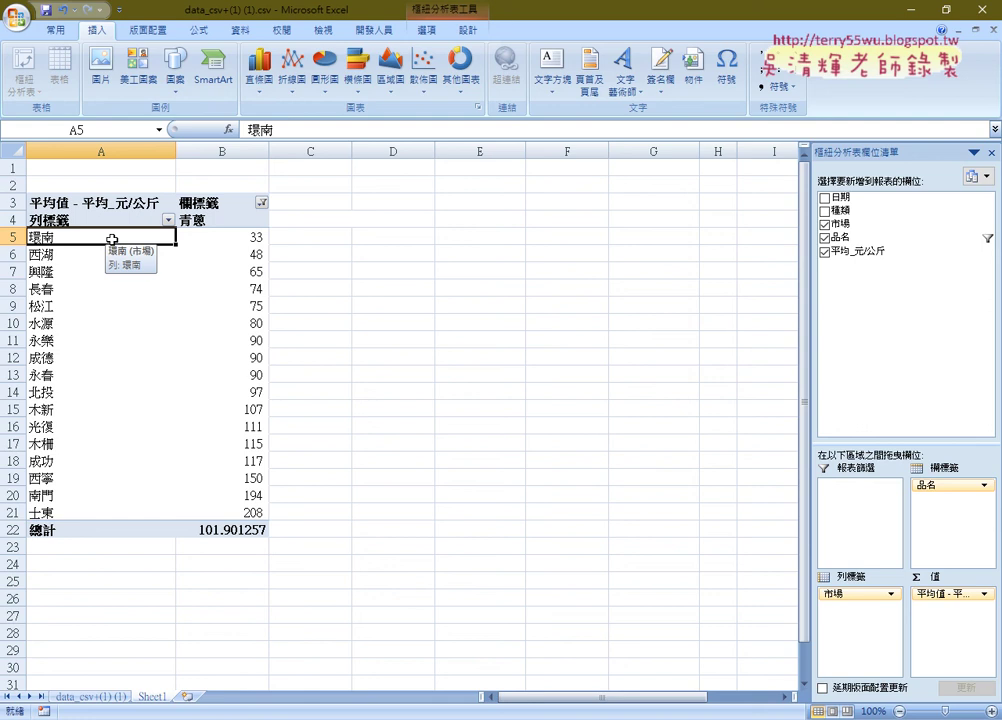
{"action": "left_click", "coordinate": [67, 511]}
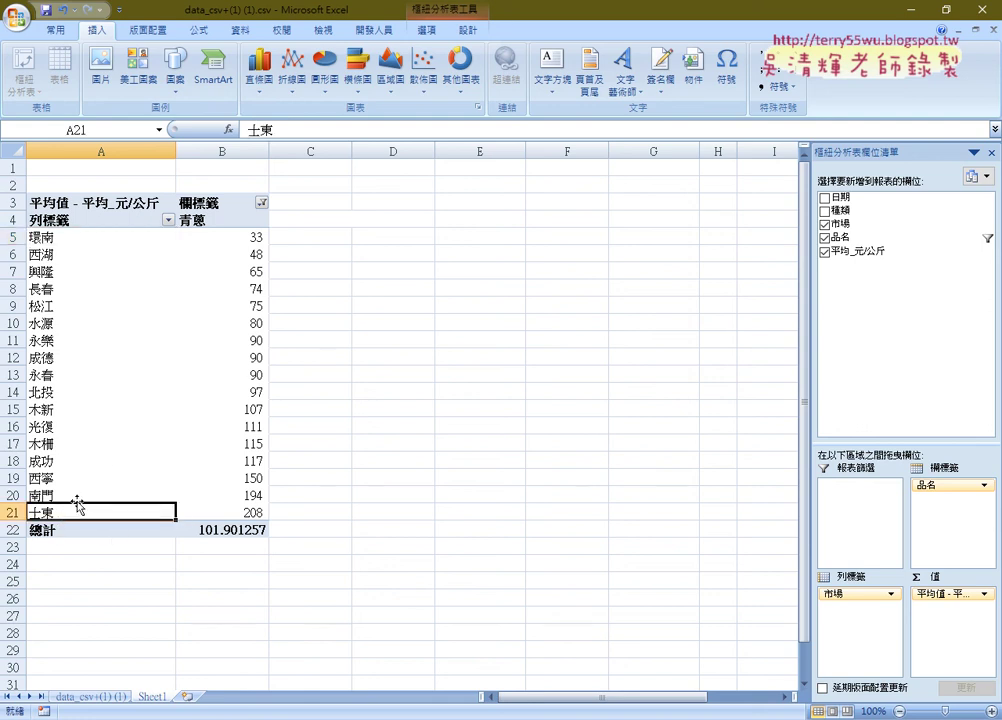
{"action": "left_click", "coordinate": [250, 511]}
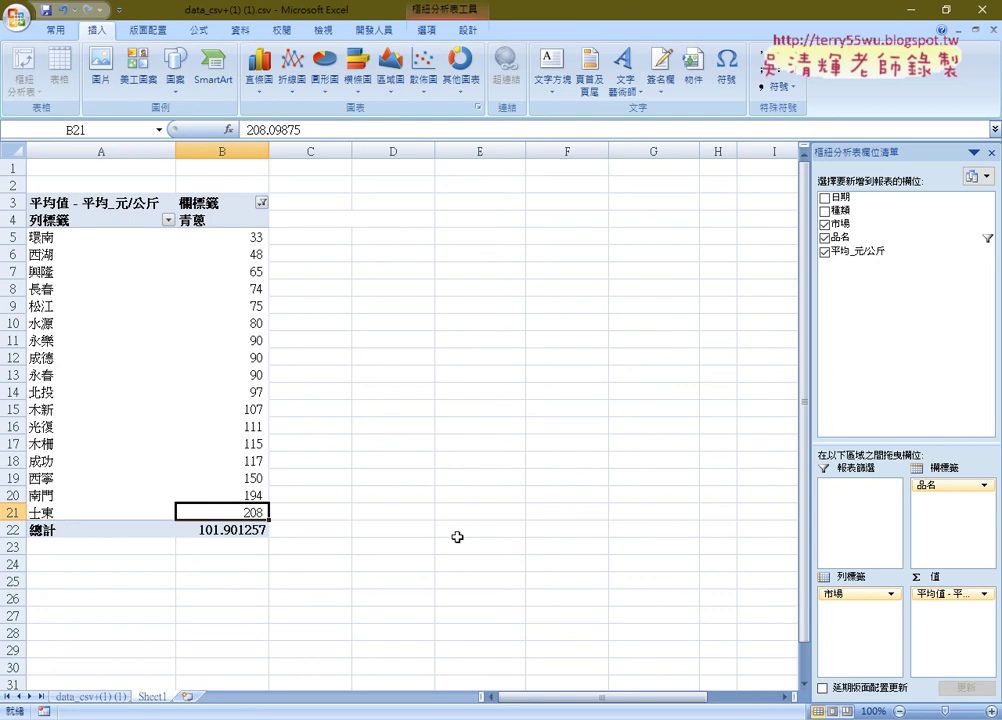
{"action": "left_click", "coordinate": [250, 236]}
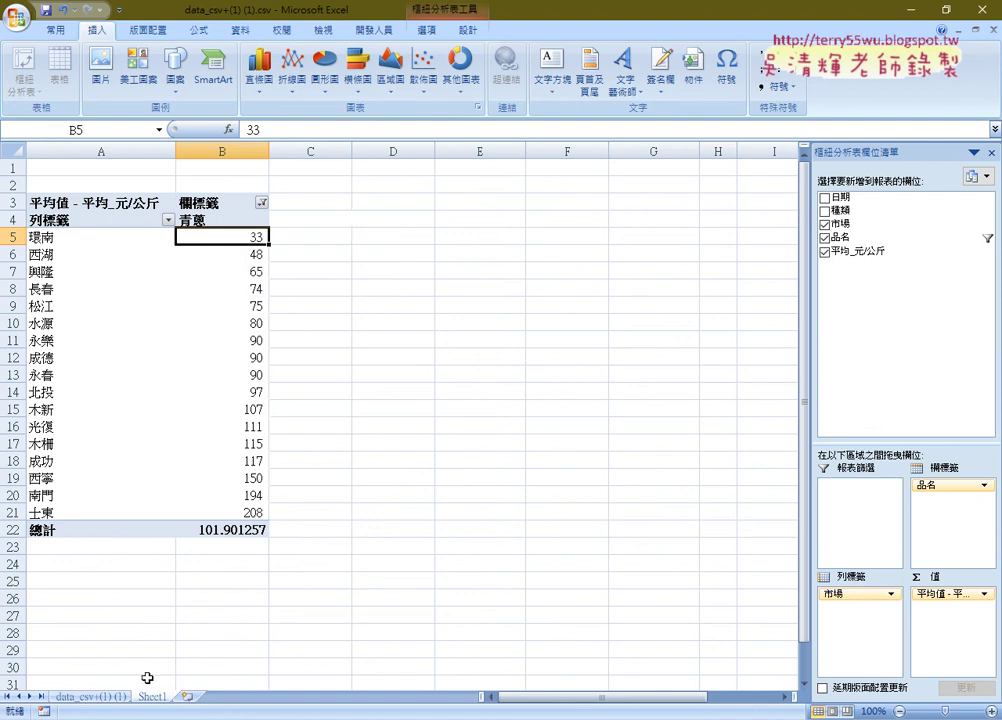
From the data_csv sheet, insert a pivot table of A1:E24475 on a new worksheet.
{"action": "left_click", "coordinate": [100, 696]}
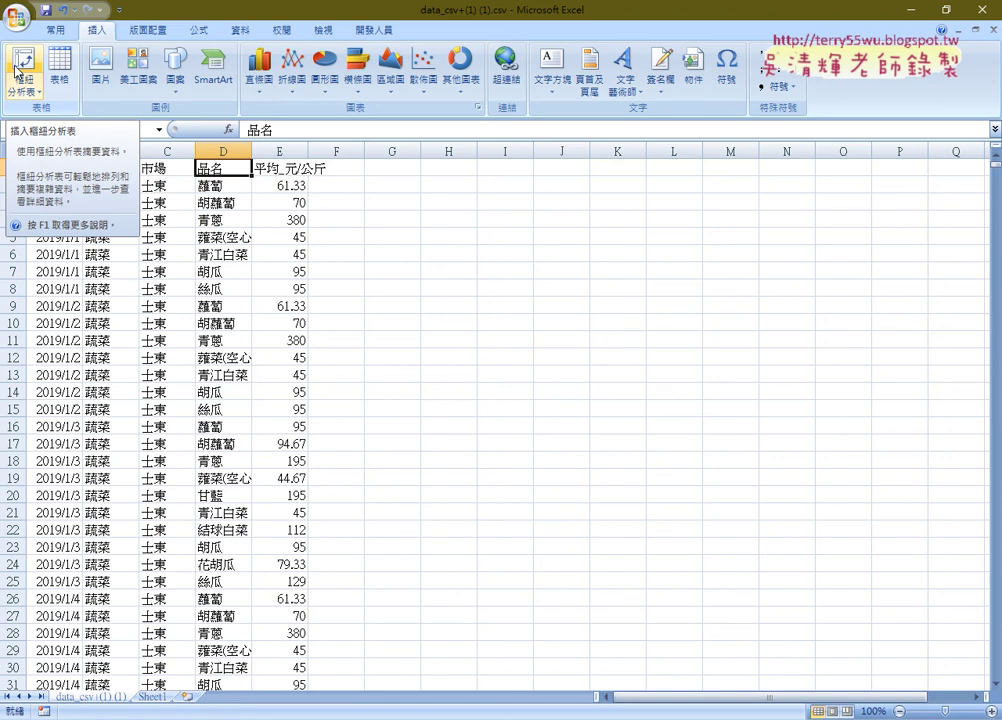
{"action": "left_click", "coordinate": [18, 70]}
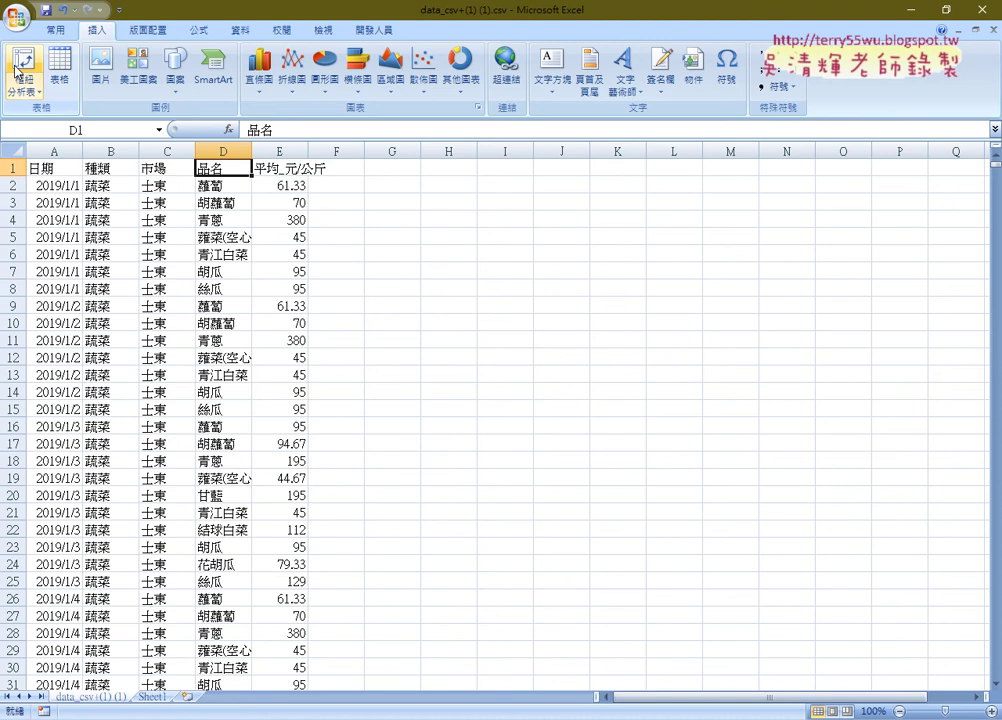
{"action": "left_click", "coordinate": [128, 252]}
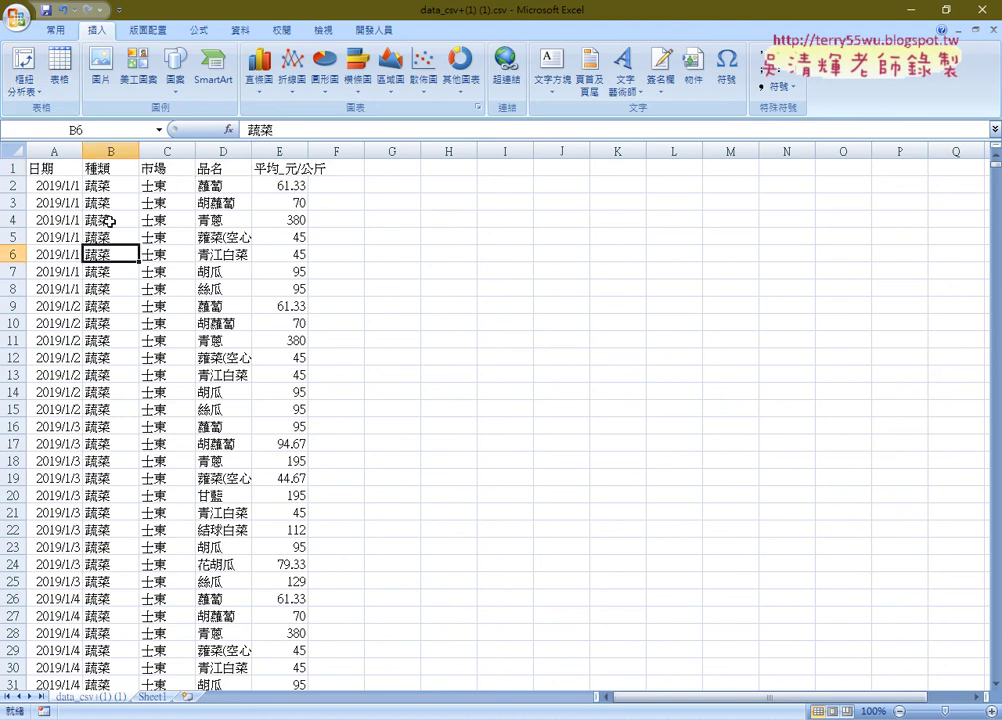
{"action": "left_click", "coordinate": [20, 68]}
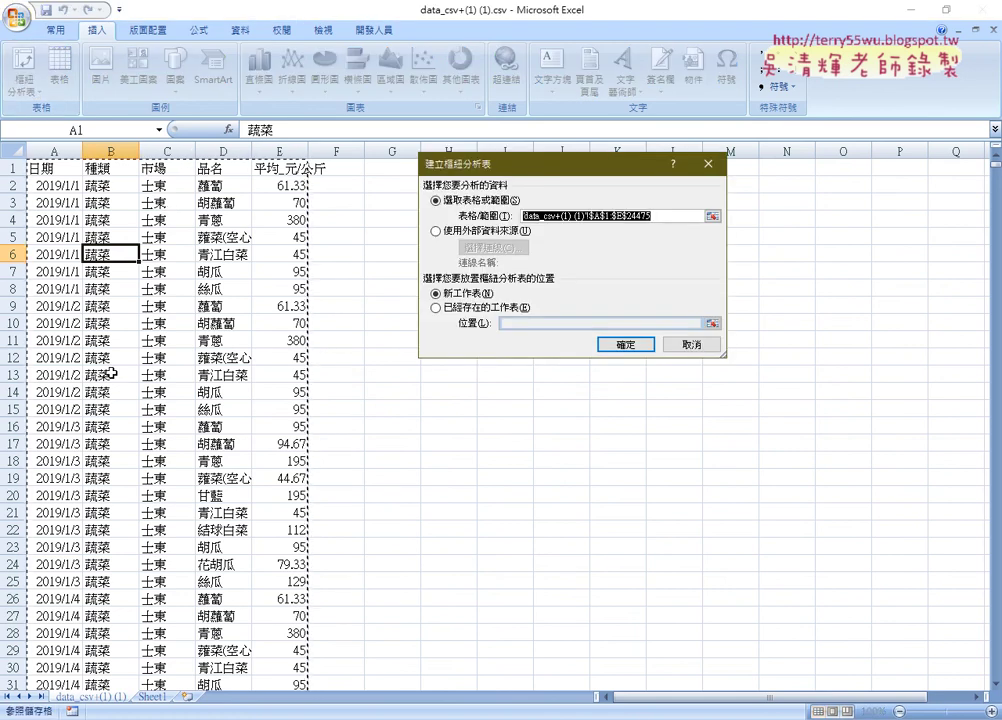
{"action": "left_click", "coordinate": [626, 346]}
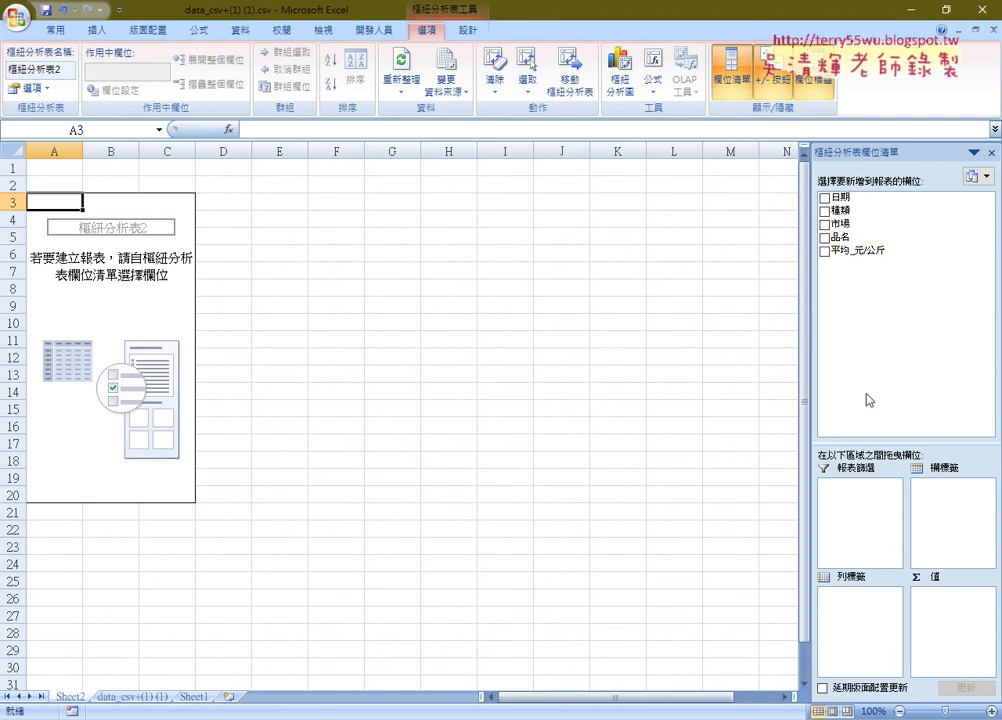
Lay out 市場 as row labels, 品名 as column labels and summed 平均_元/公斤 as values.
{"action": "left_click_drag", "start_coordinate": [808, 345], "coordinate": [728, 335]}
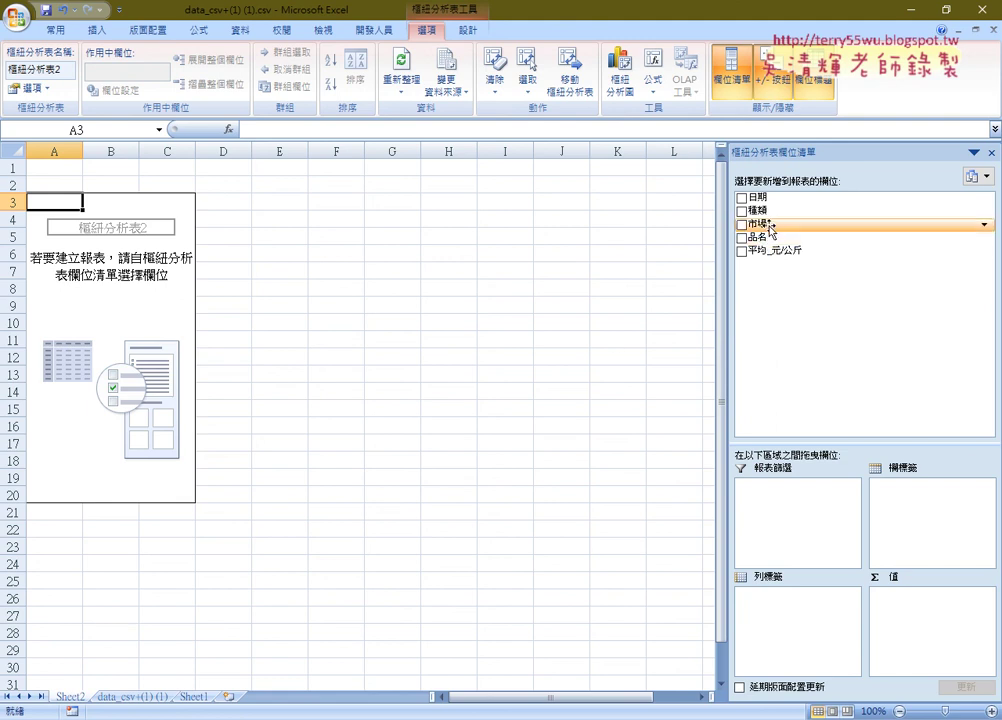
{"action": "left_click_drag", "start_coordinate": [771, 230], "coordinate": [775, 620]}
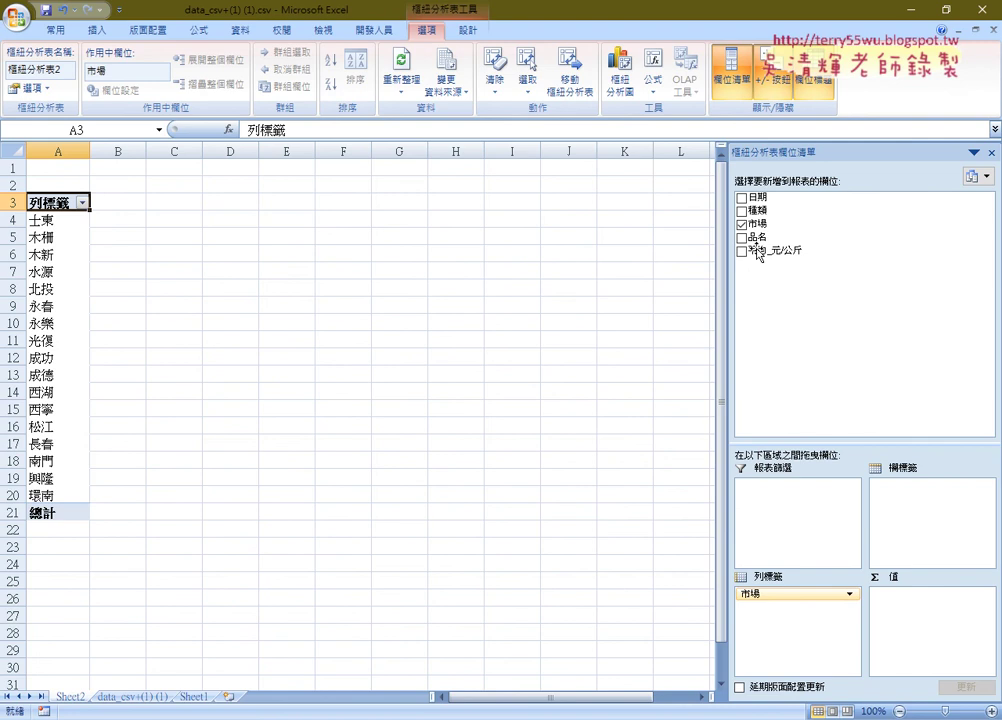
{"action": "left_click_drag", "start_coordinate": [757, 238], "coordinate": [902, 507]}
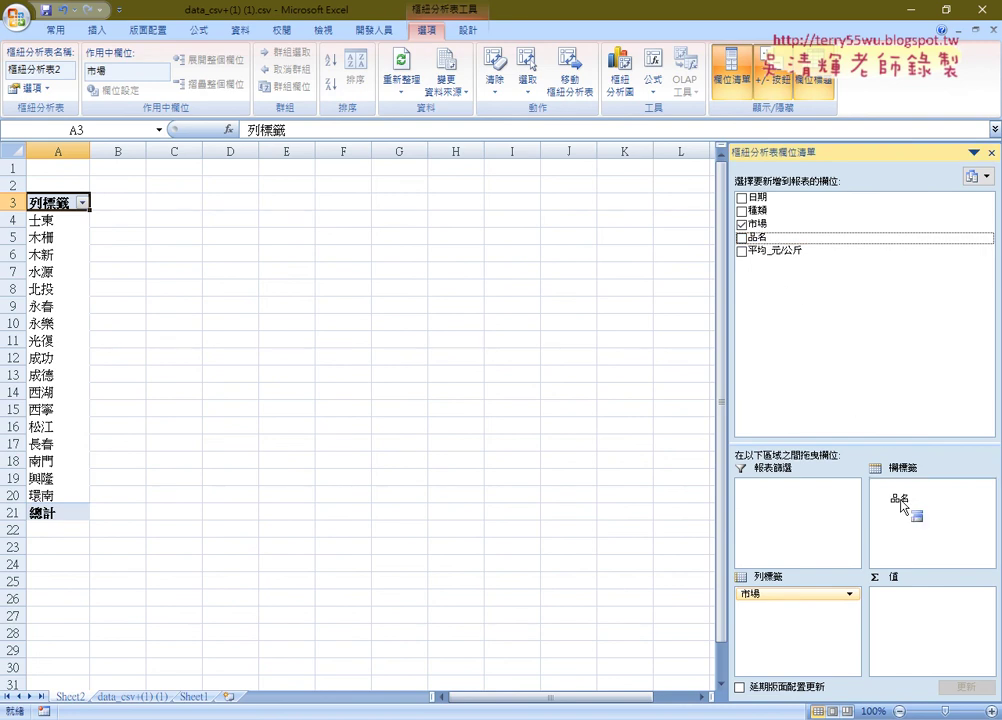
{"action": "left_click_drag", "start_coordinate": [902, 507], "coordinate": [902, 506]}
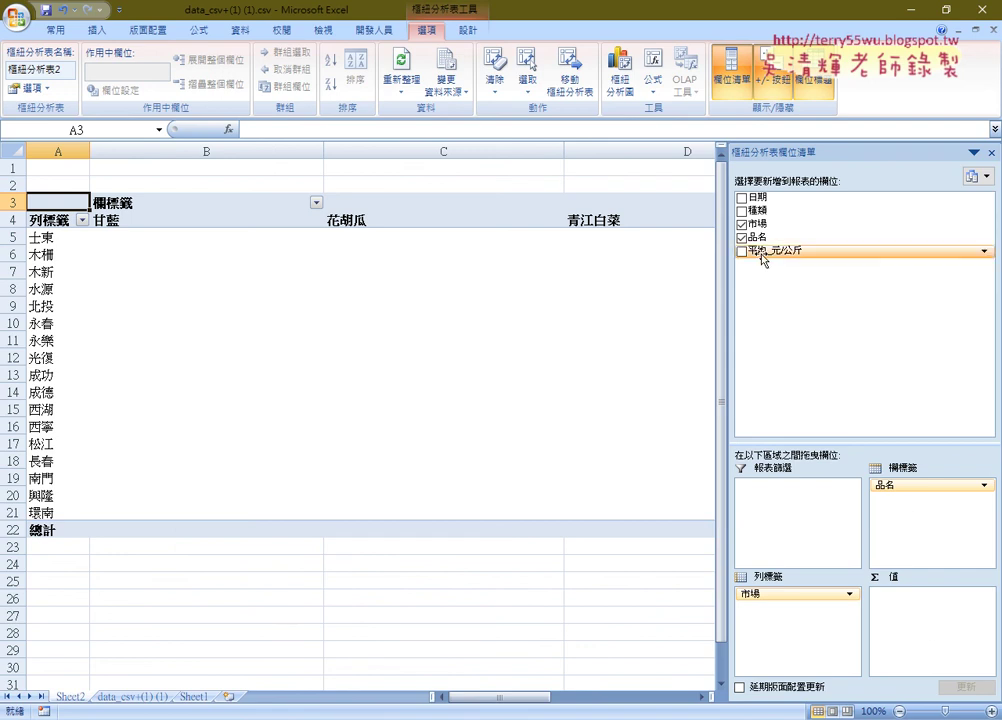
{"action": "left_click_drag", "start_coordinate": [762, 258], "coordinate": [889, 617]}
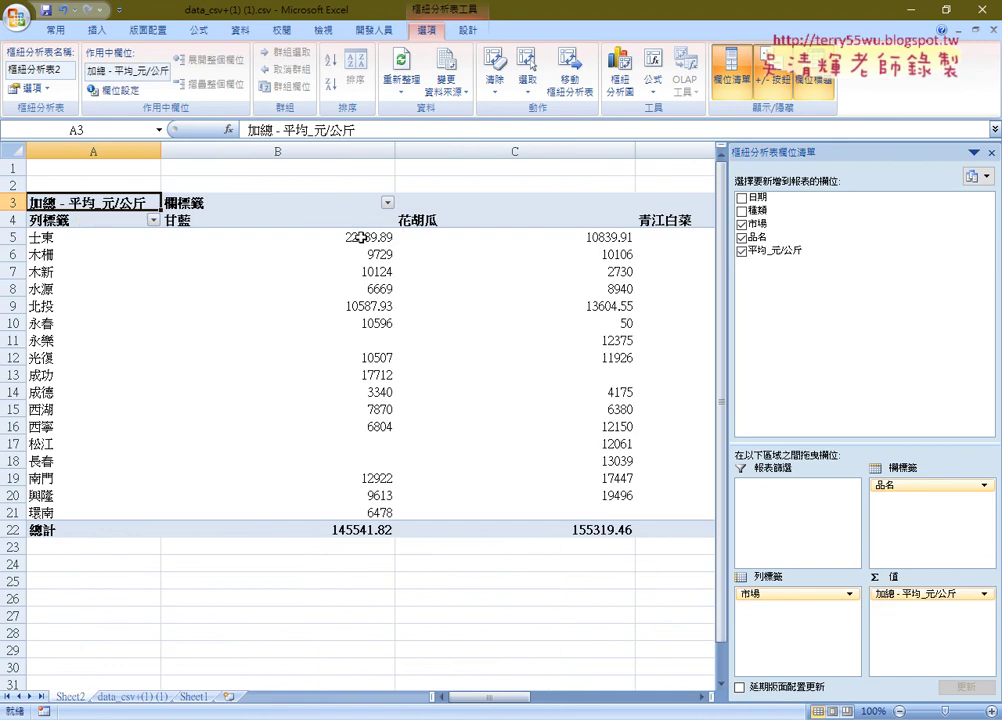
Change the 平均_元/公斤 value field summary from Sum to 平均值 (Average).
{"action": "left_click", "coordinate": [986, 595]}
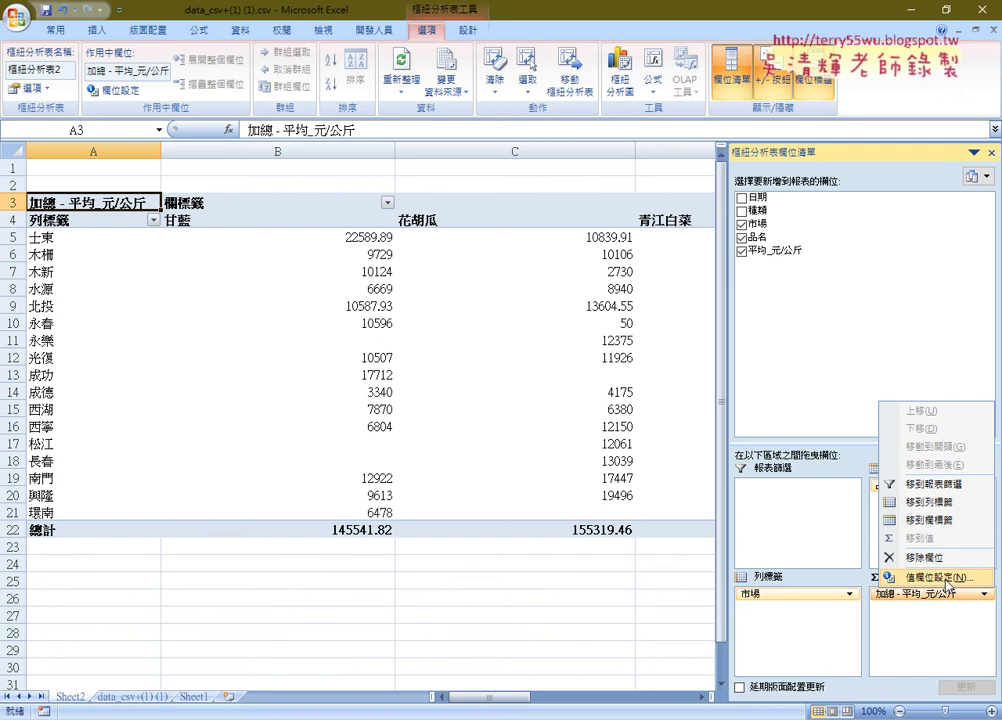
{"action": "left_click", "coordinate": [946, 578]}
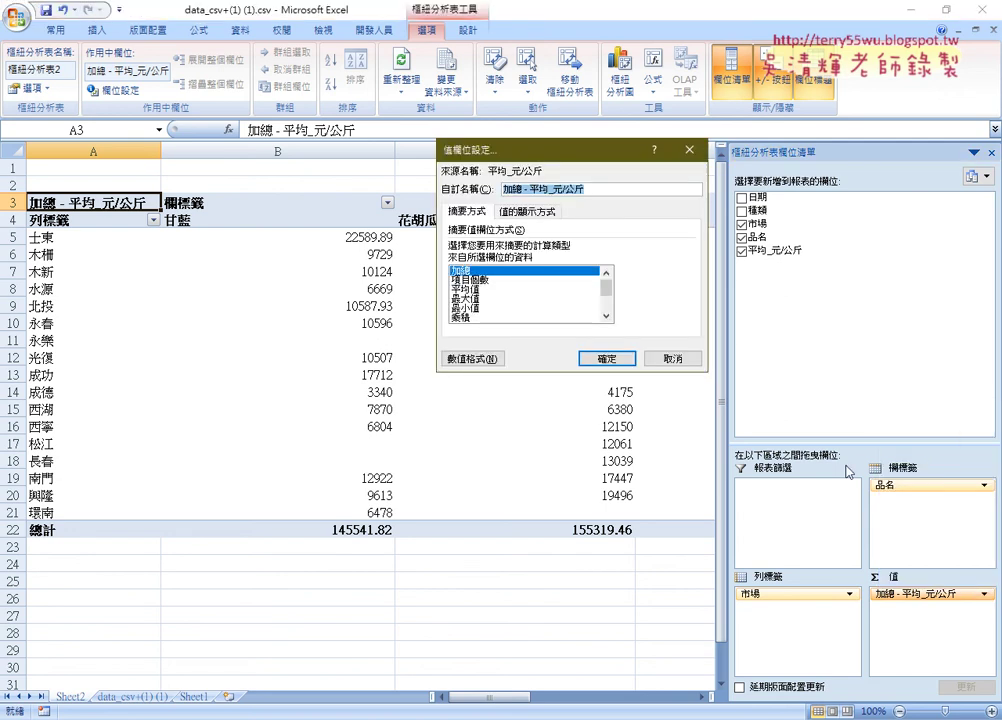
{"action": "left_click", "coordinate": [480, 289]}
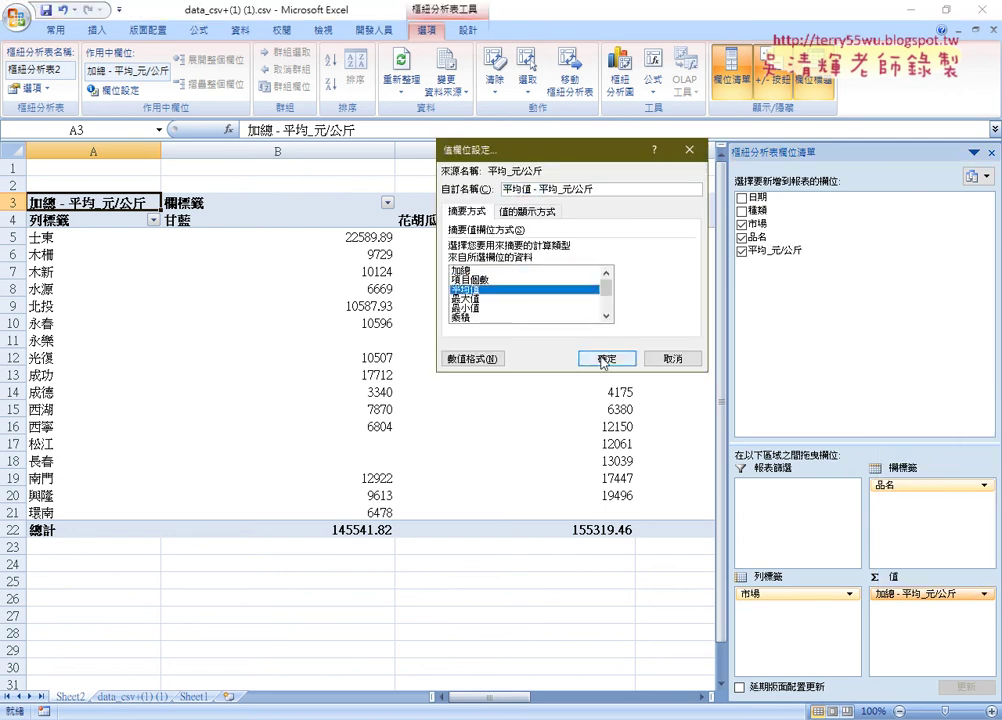
{"action": "left_click", "coordinate": [603, 359]}
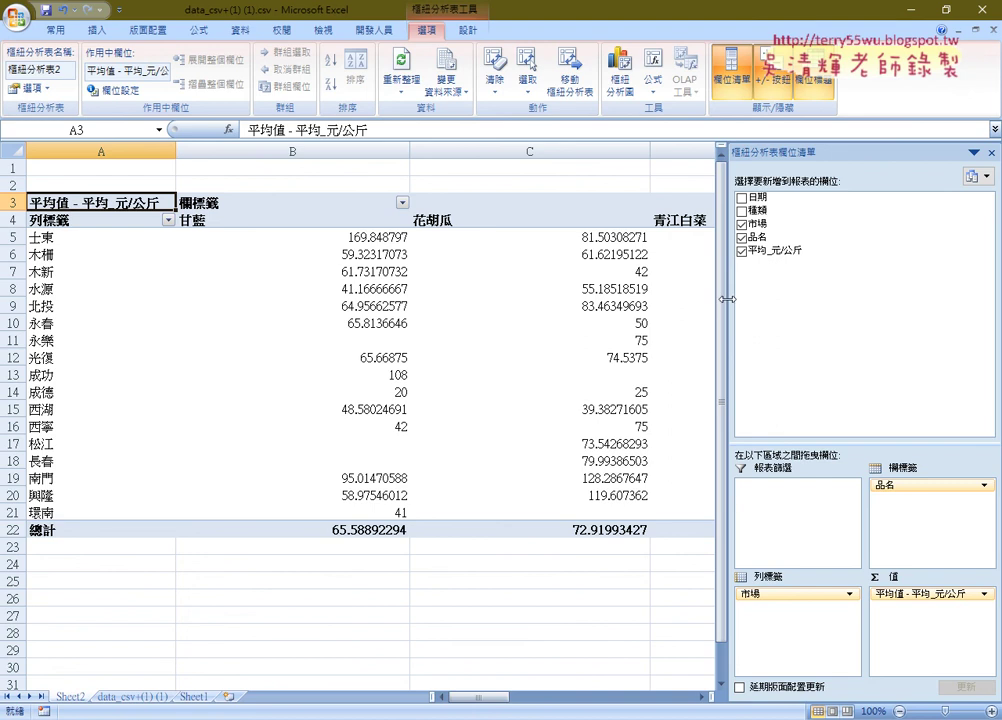
{"action": "left_click_drag", "start_coordinate": [720, 305], "coordinate": [802, 305]}
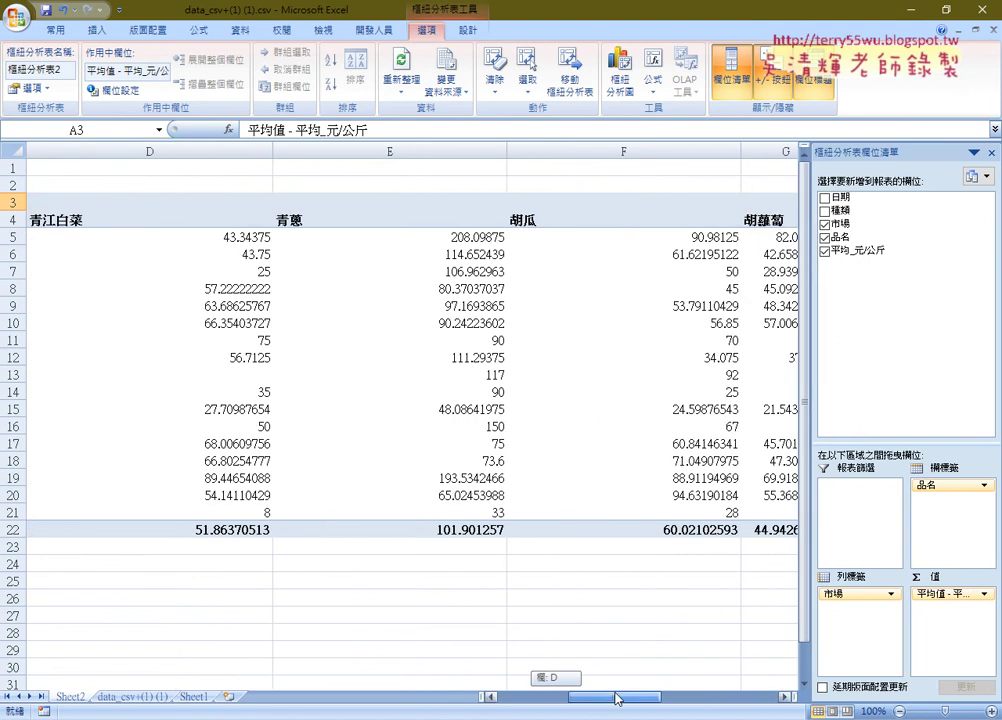
Filter the 欄標籤 vegetable column labels so only 青蔥 is shown.
{"action": "right_click", "coordinate": [250, 227]}
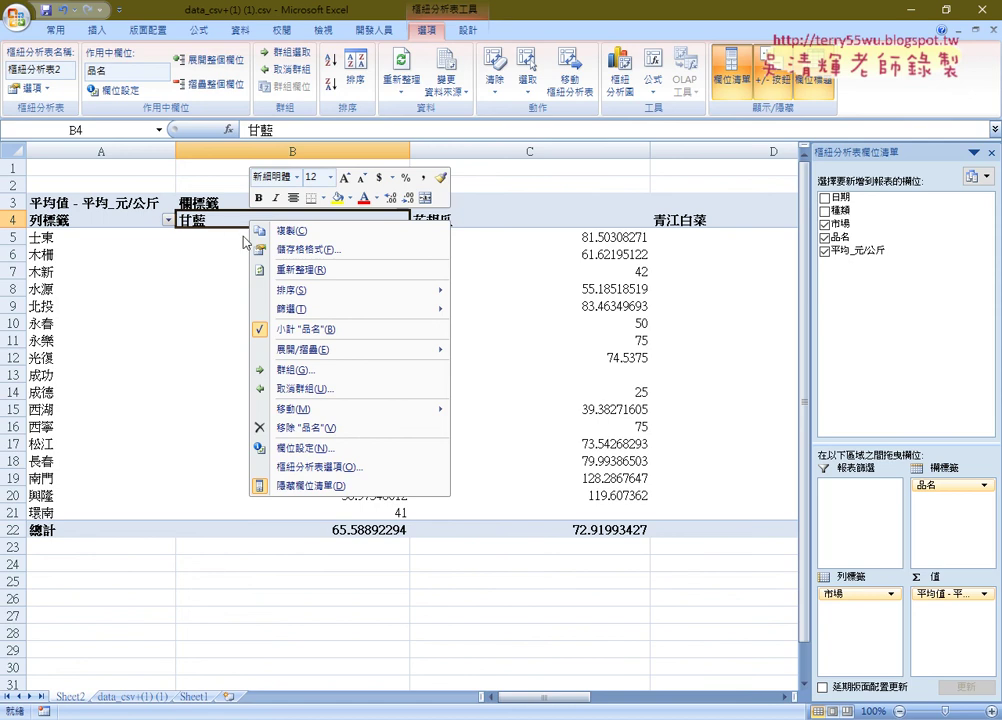
{"action": "mouse_move", "coordinate": [347, 316]}
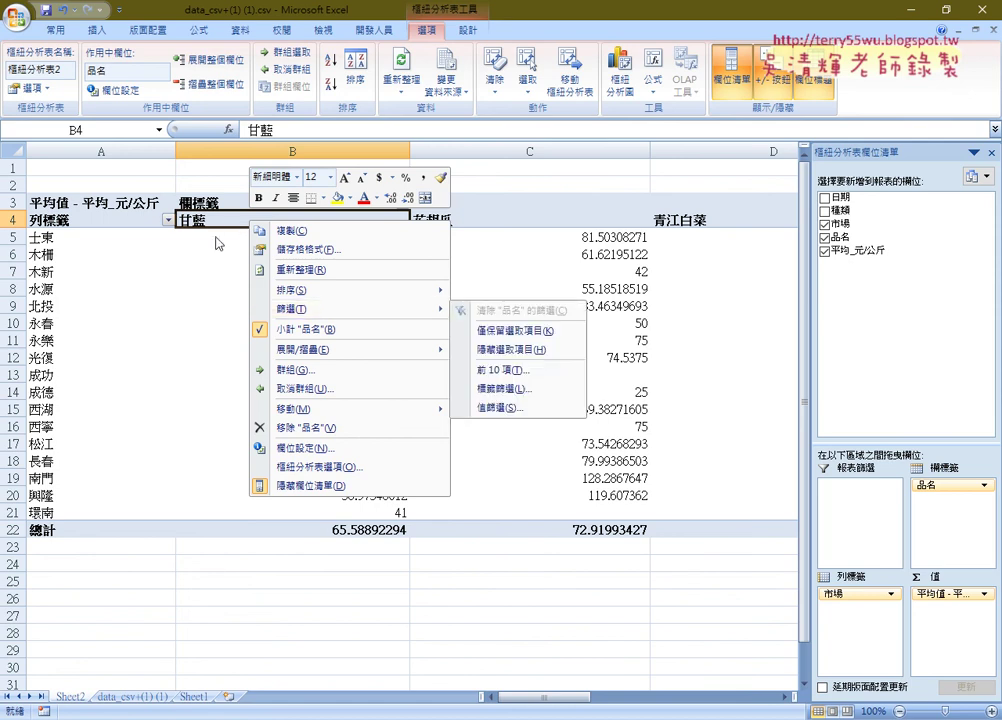
{"action": "key", "text": "Escape"}
{"action": "key", "text": "Escape"}
{"action": "left_click", "coordinate": [208, 202]}
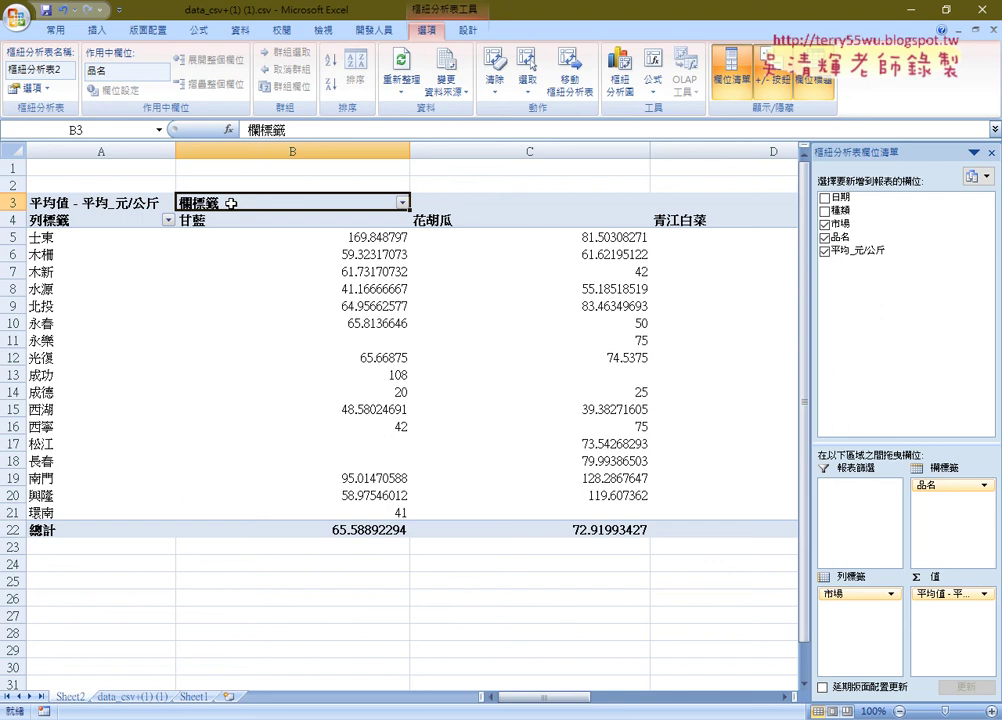
{"action": "left_click", "coordinate": [402, 202]}
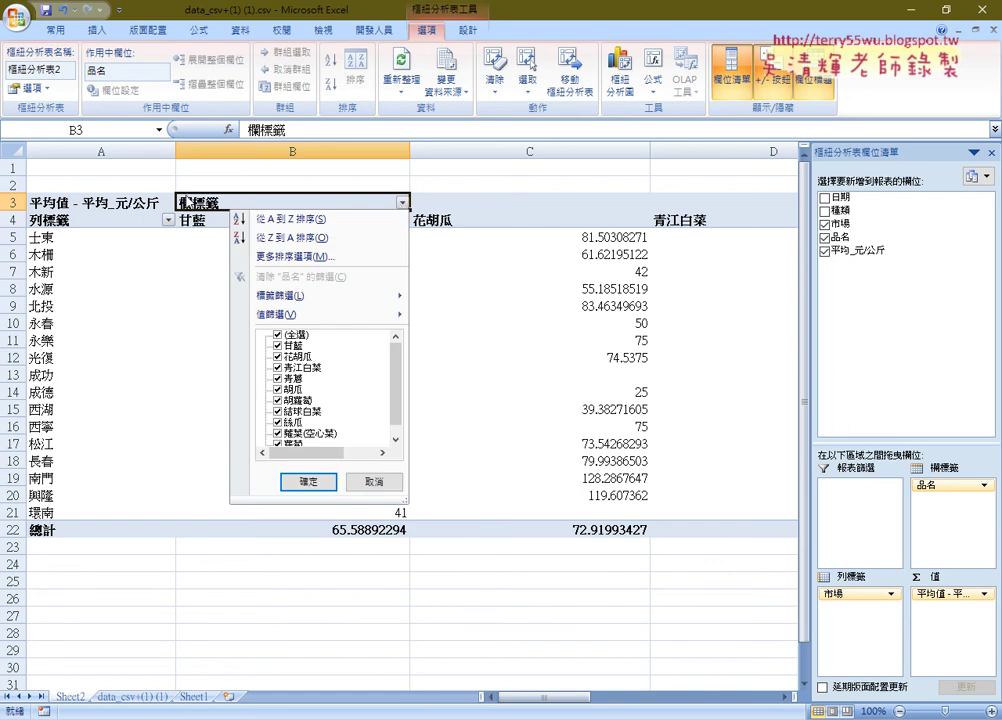
{"action": "left_click", "coordinate": [278, 336]}
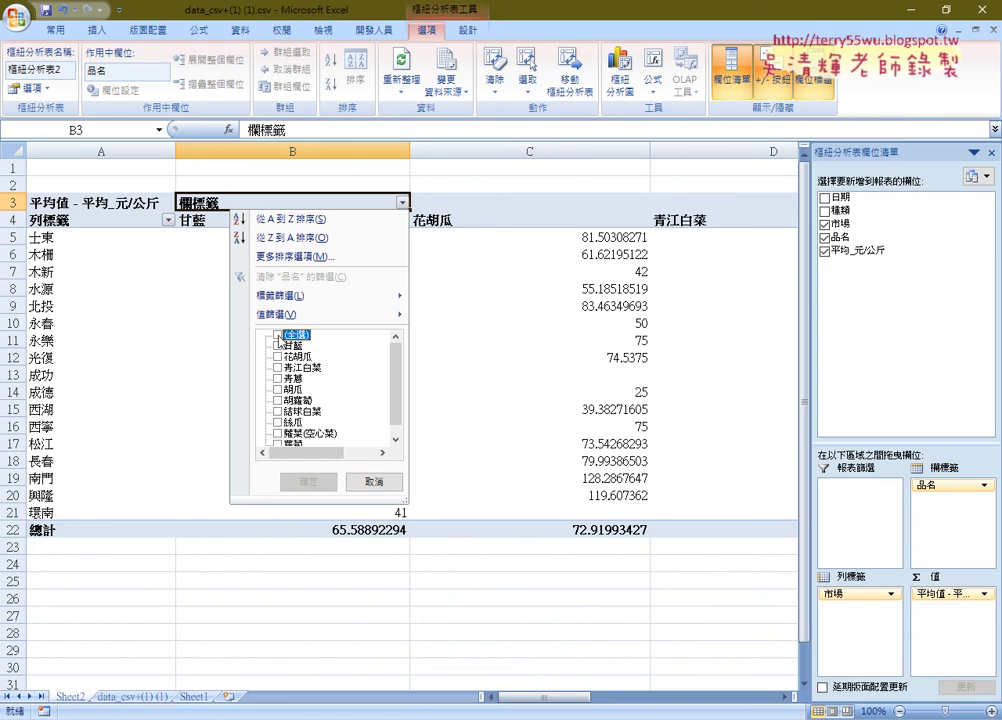
{"action": "left_click", "coordinate": [279, 378]}
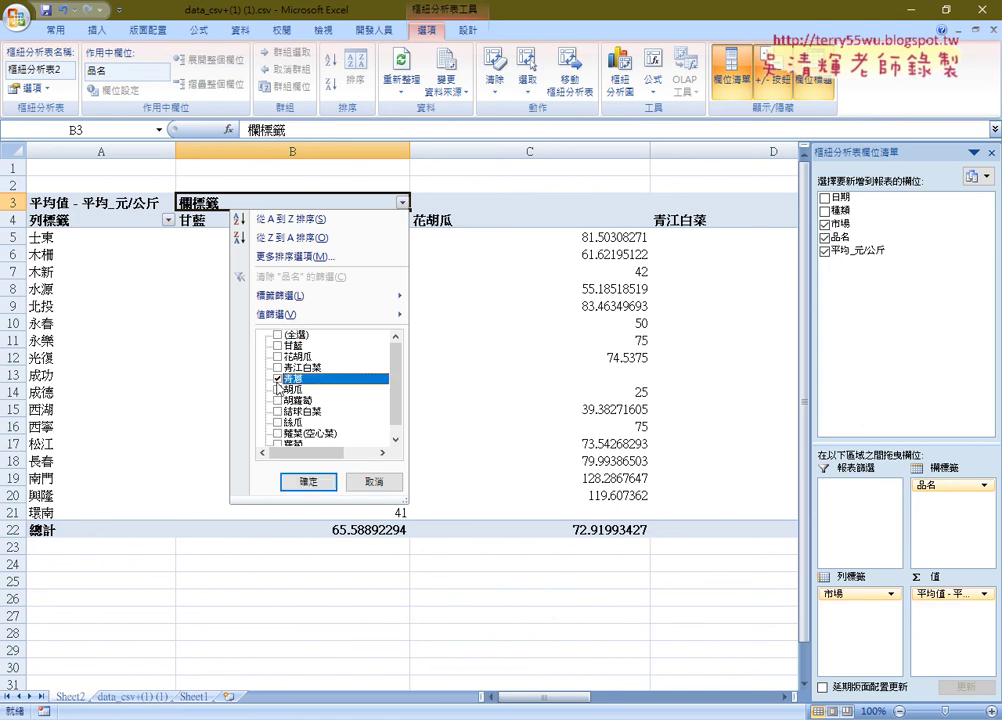
{"action": "left_click", "coordinate": [307, 481]}
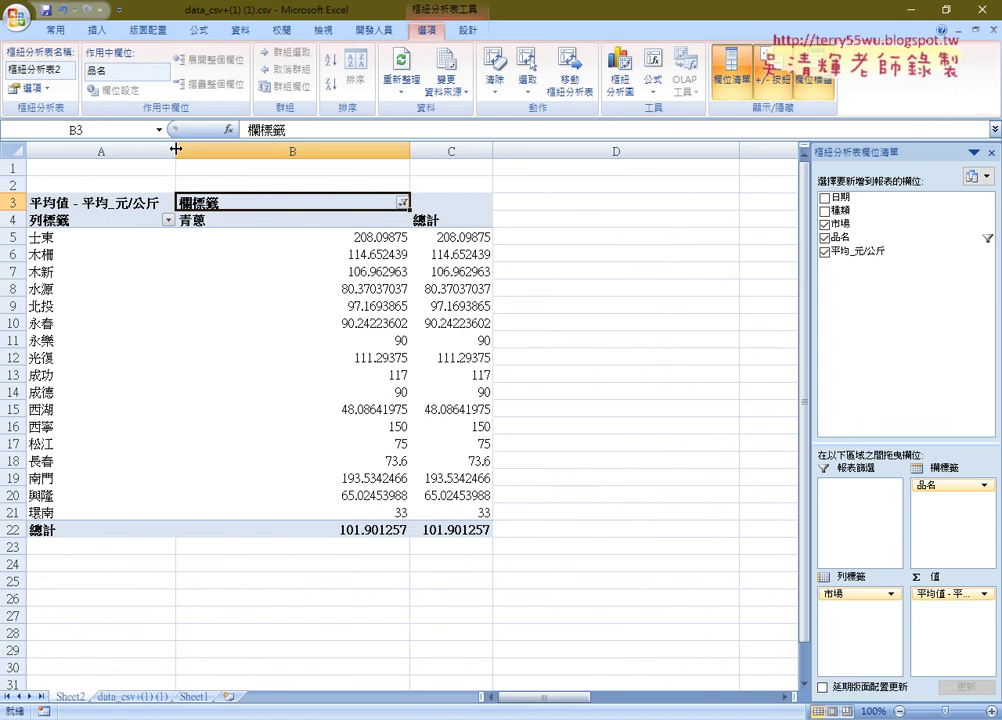
Sort markets ascending by 青蔥 average, 環南 33 to 士東 208, then select B5:B21.
{"action": "left_click_drag", "start_coordinate": [175, 149], "coordinate": [140, 149]}
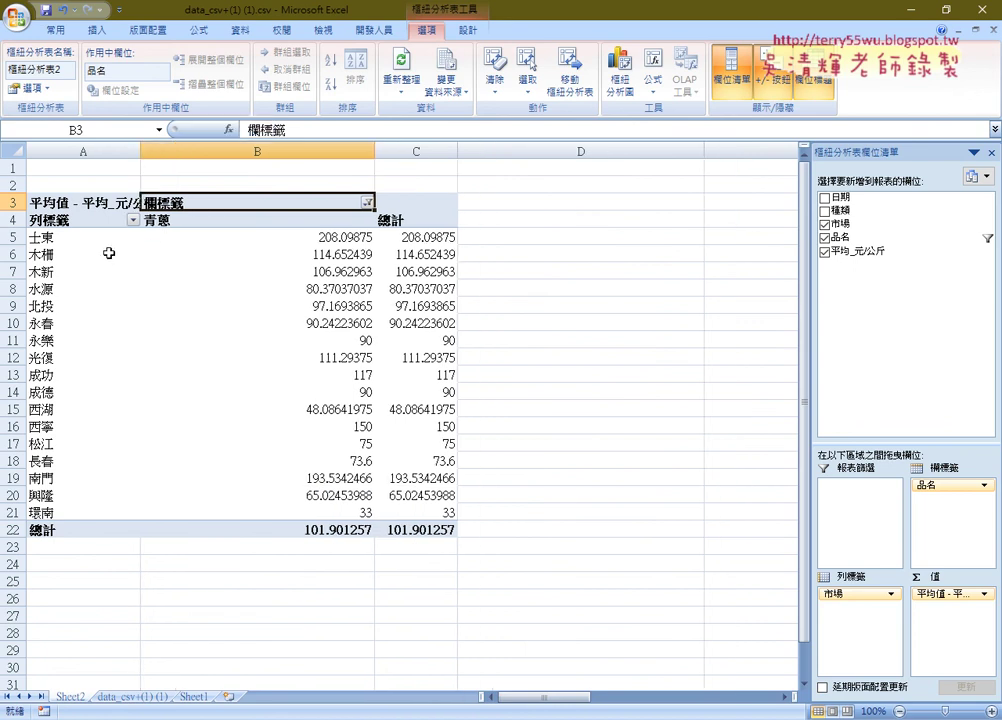
{"action": "left_click", "coordinate": [276, 238]}
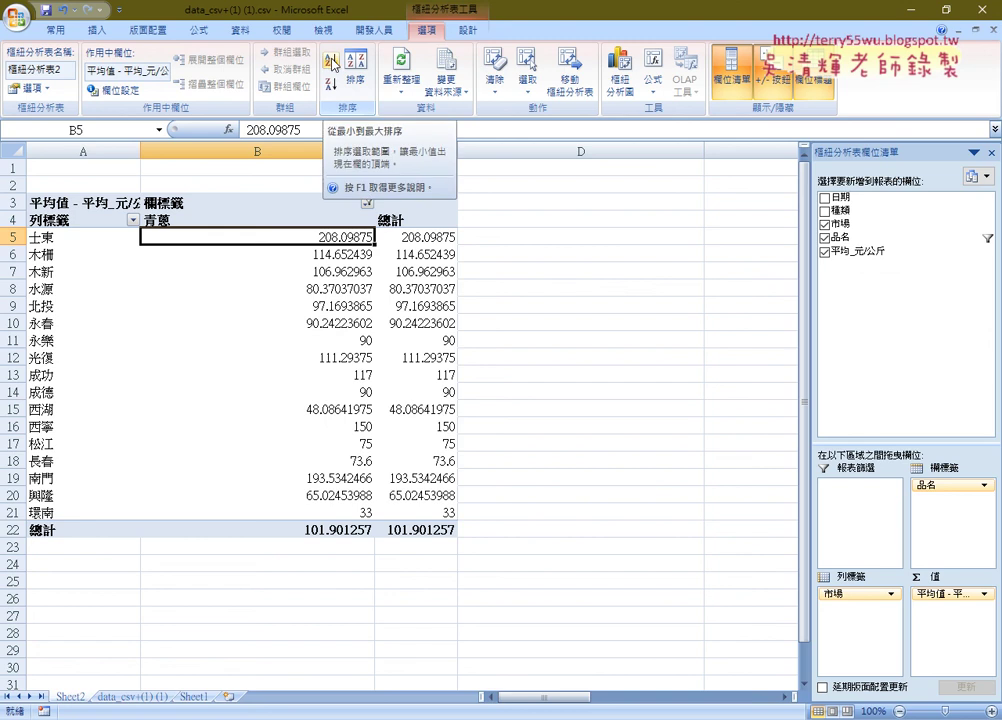
{"action": "left_click", "coordinate": [333, 63]}
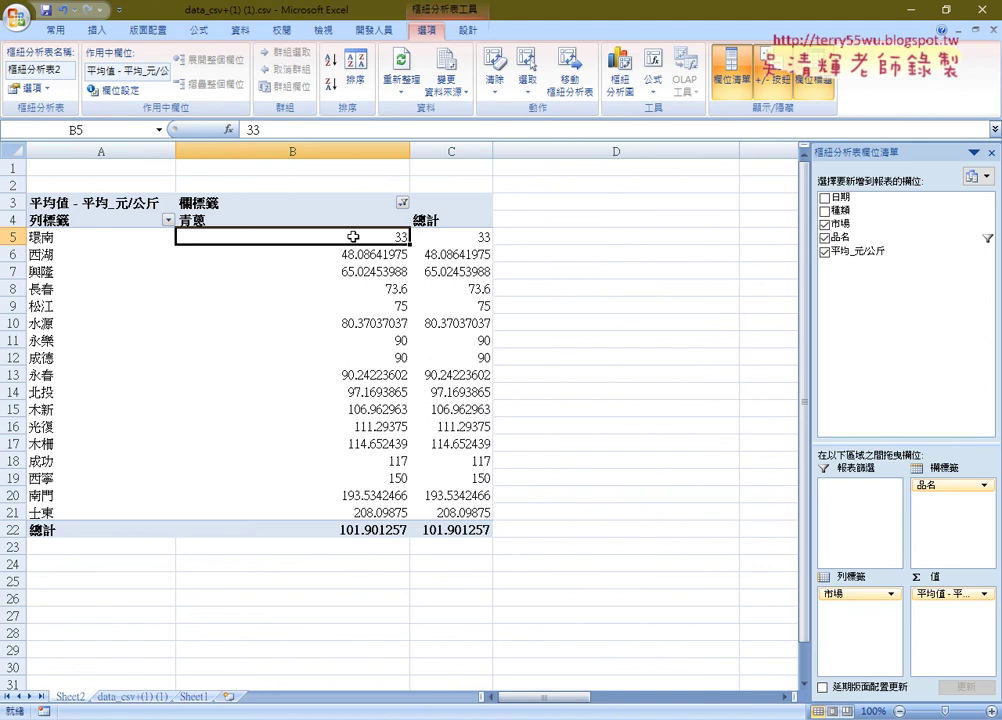
{"action": "left_click_drag", "start_coordinate": [353, 236], "coordinate": [357, 510]}
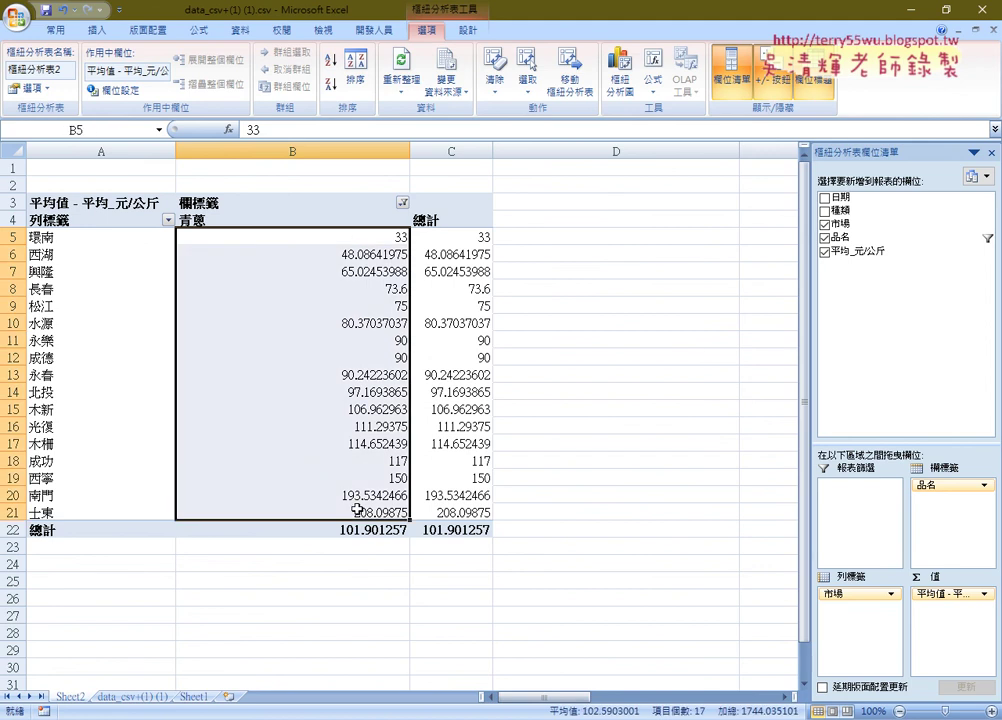
Show the 青蔥 prices as whole numbers, narrow column B, and remove the 總計 column.
{"action": "left_click", "coordinate": [55, 30]}
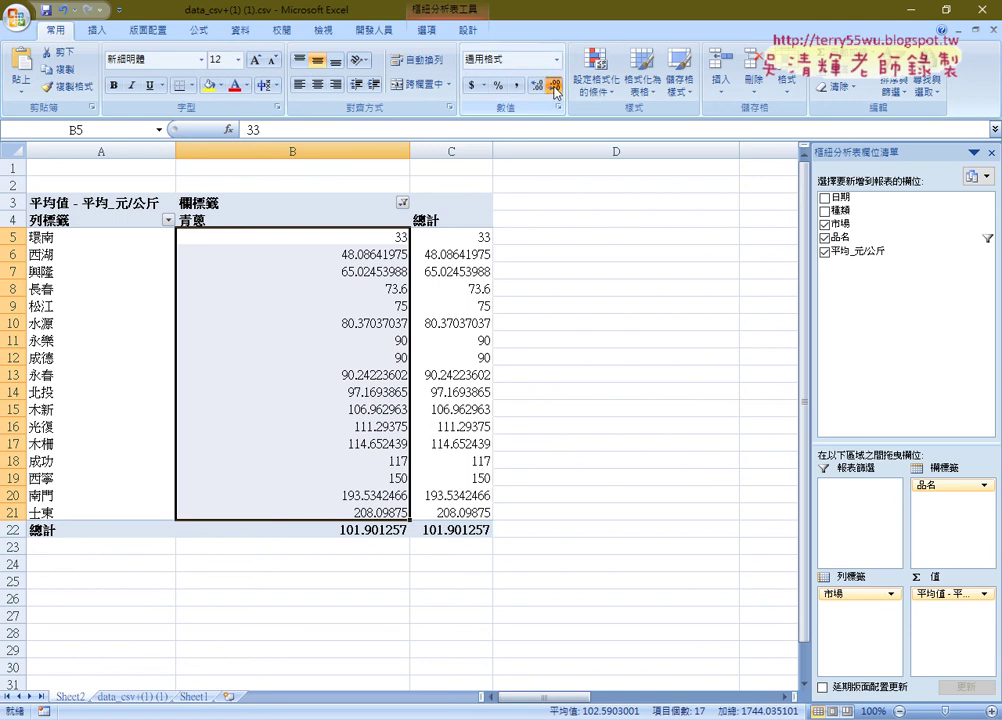
{"action": "left_click", "coordinate": [537, 92]}
{"action": "left_click", "coordinate": [554, 89]}
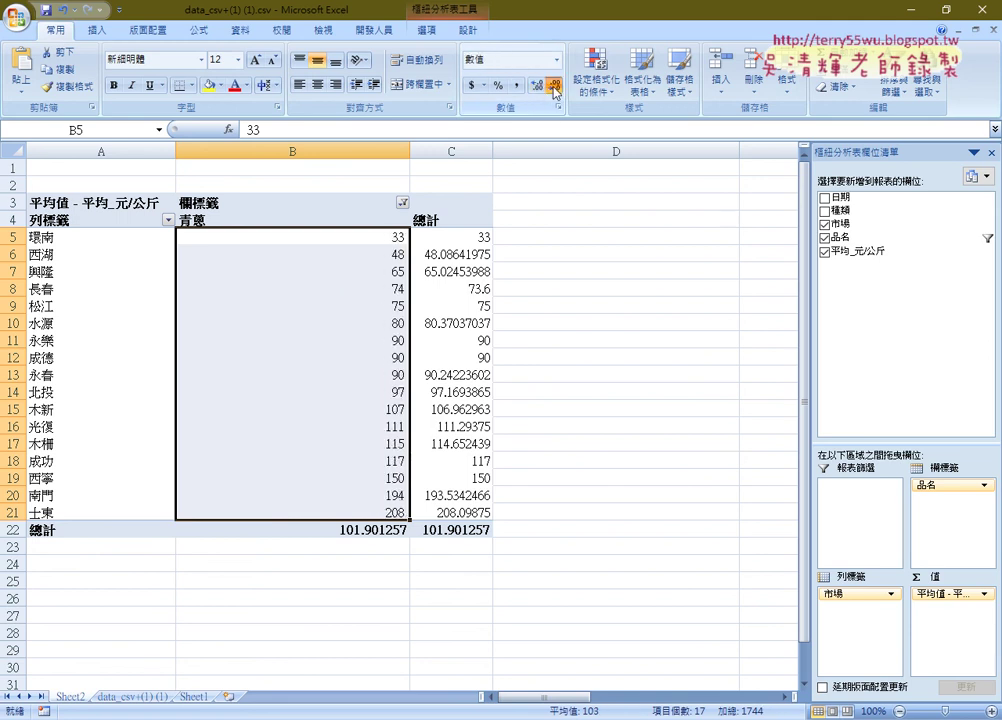
{"action": "left_click_drag", "start_coordinate": [409, 152], "coordinate": [267, 152]}
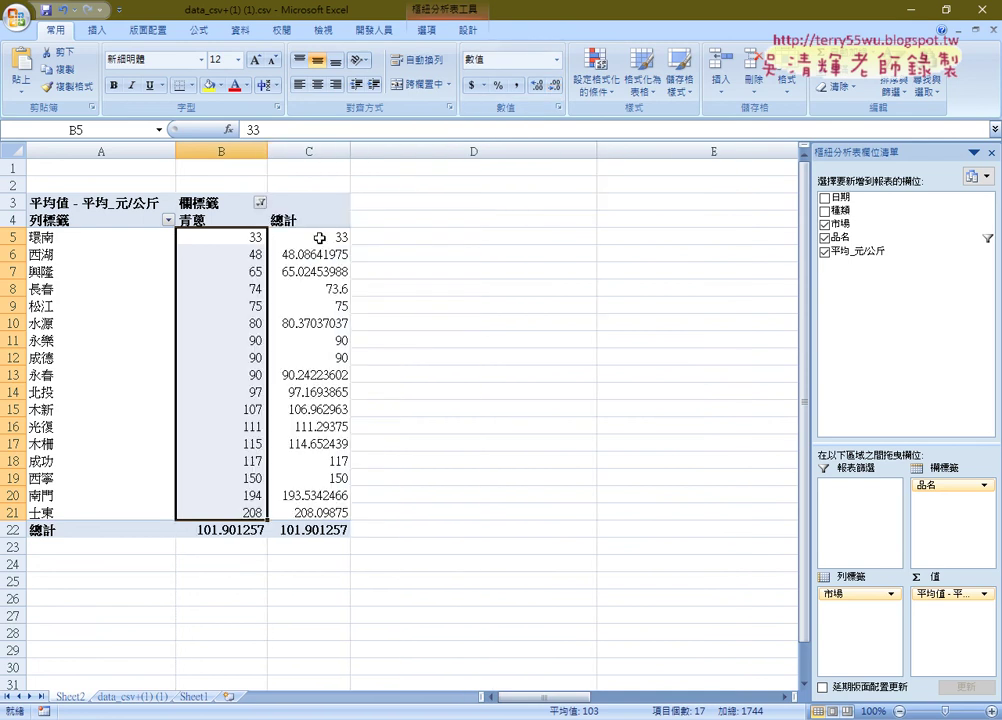
{"action": "right_click", "coordinate": [324, 222]}
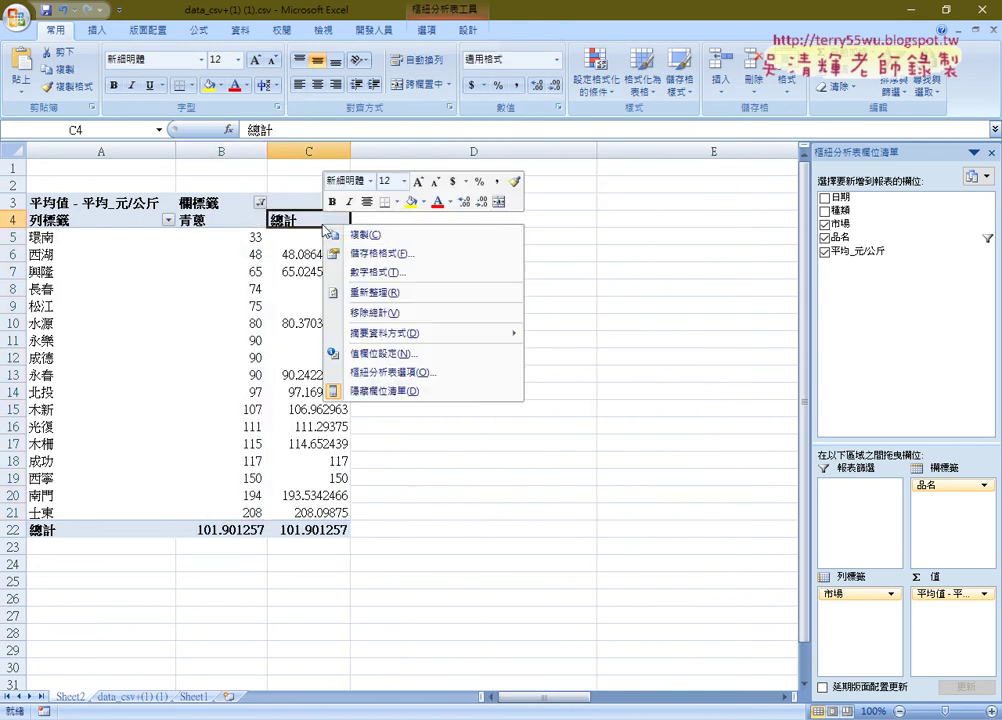
{"action": "left_click", "coordinate": [405, 316]}
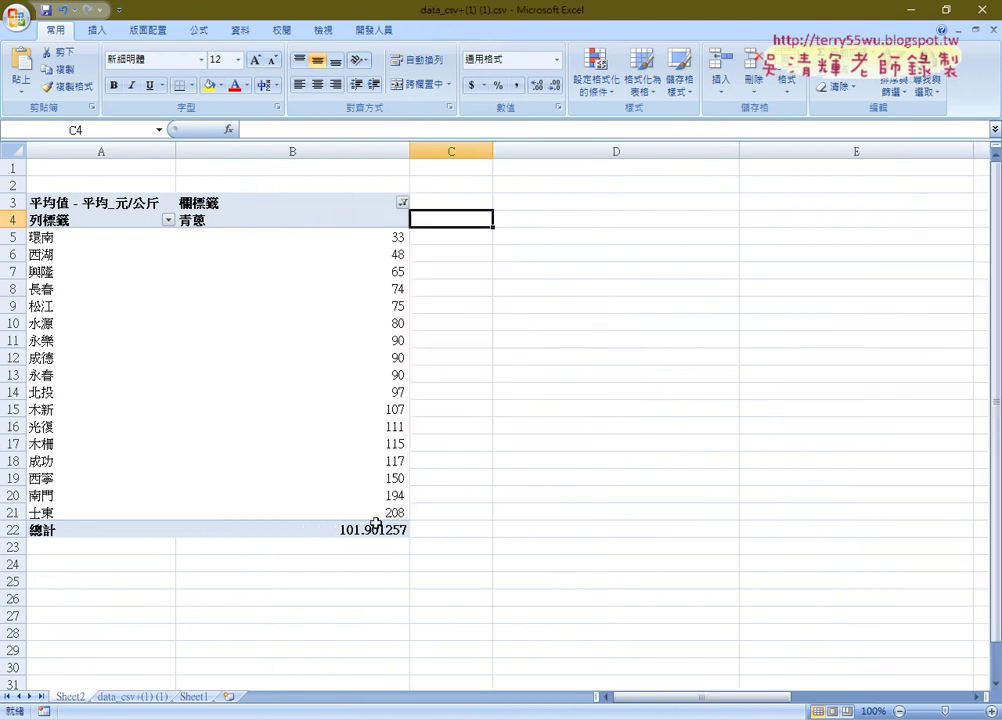
{"action": "left_click", "coordinate": [409, 531]}
{"action": "right_click", "coordinate": [359, 537]}
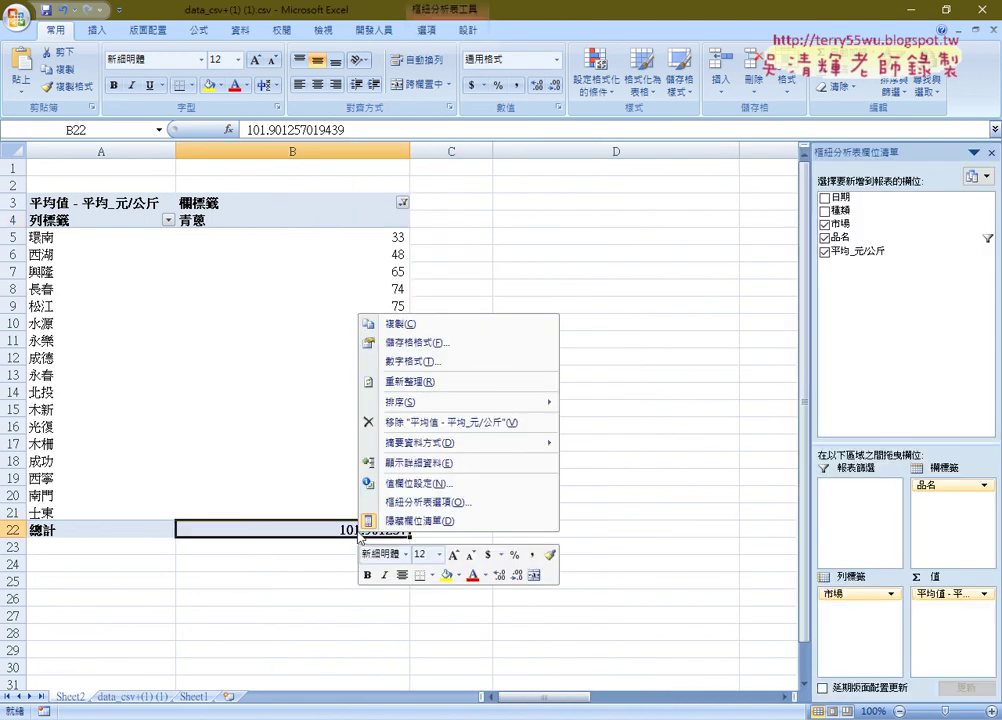
{"action": "left_click", "coordinate": [423, 421]}
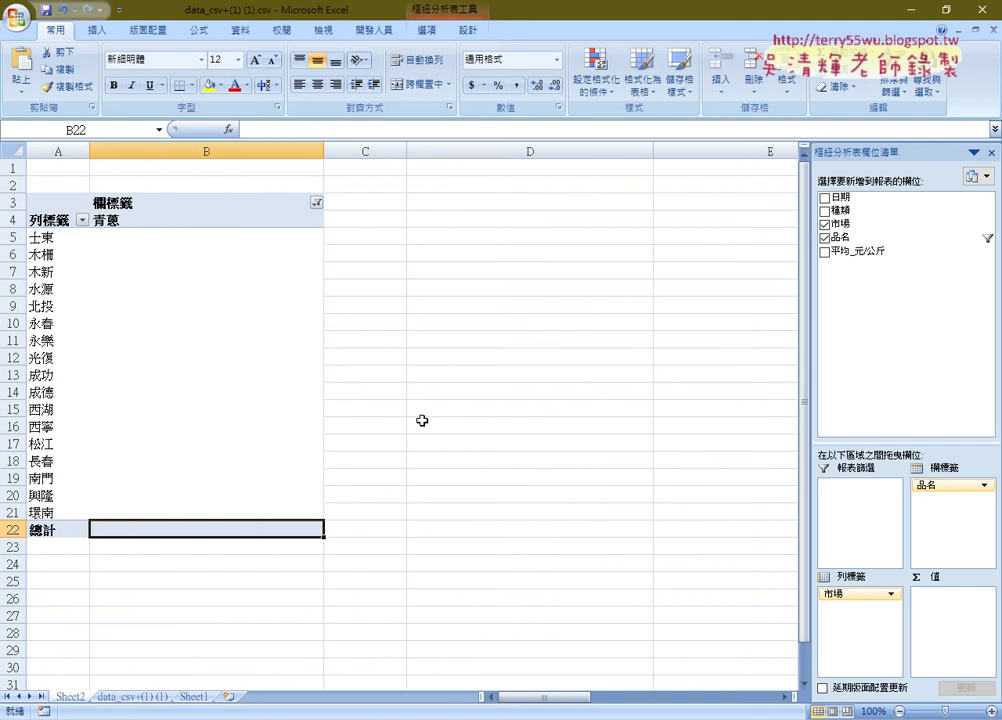
{"action": "key", "text": "ctrl+z"}
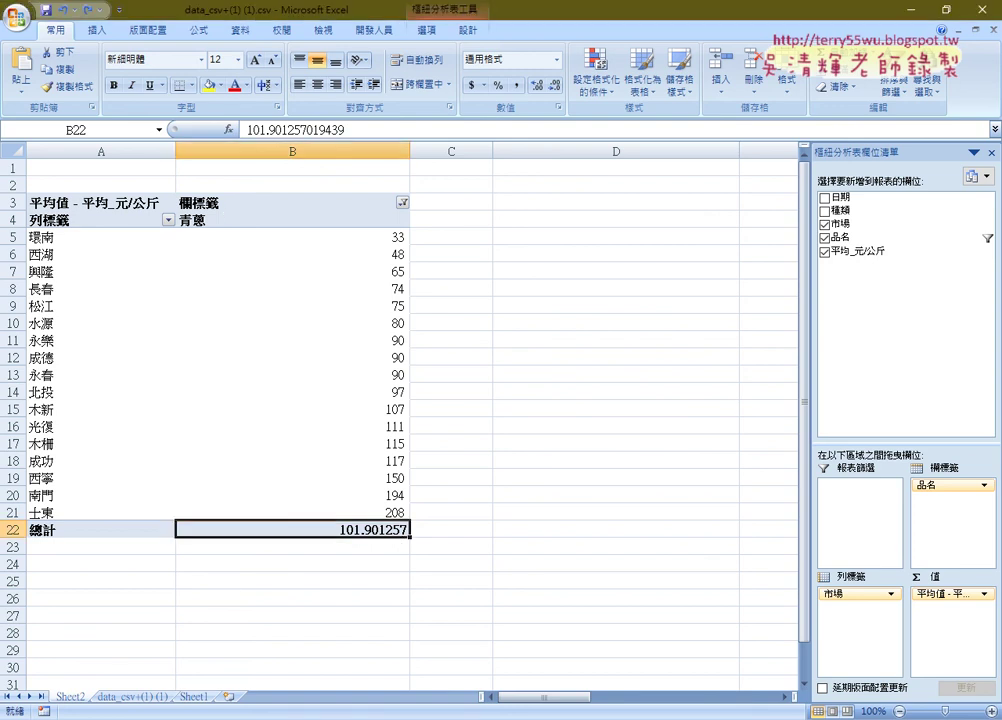
{"action": "mouse_move", "coordinate": [325, 716]}
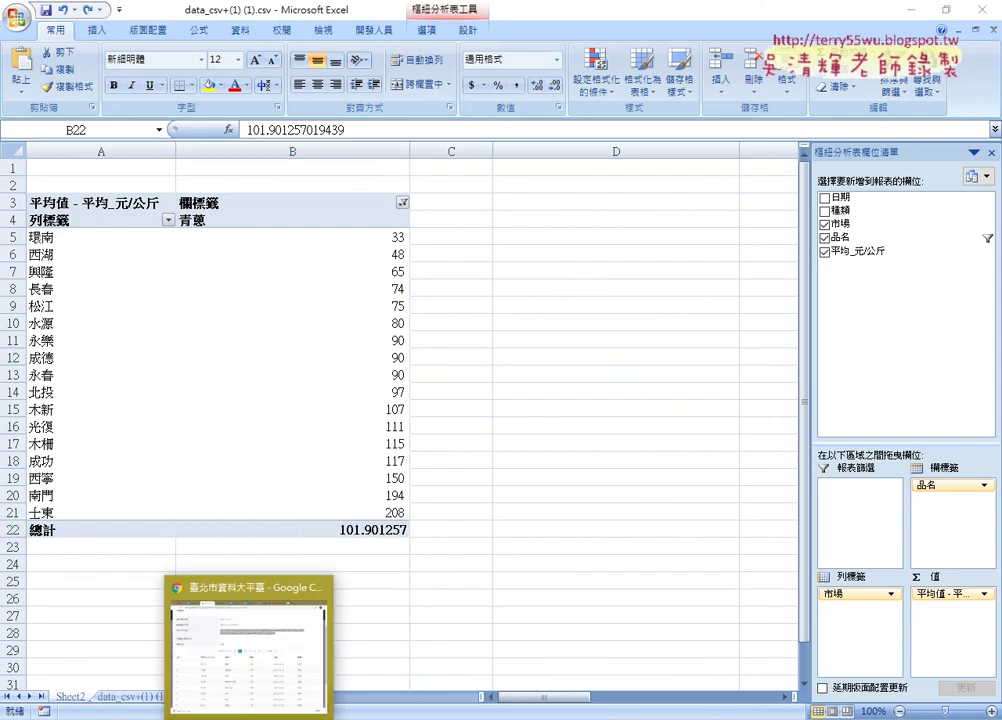
Bring up the data.taipei page, then switch to the 0601 Google Docs lesson notes.
{"action": "left_click", "coordinate": [250, 650]}
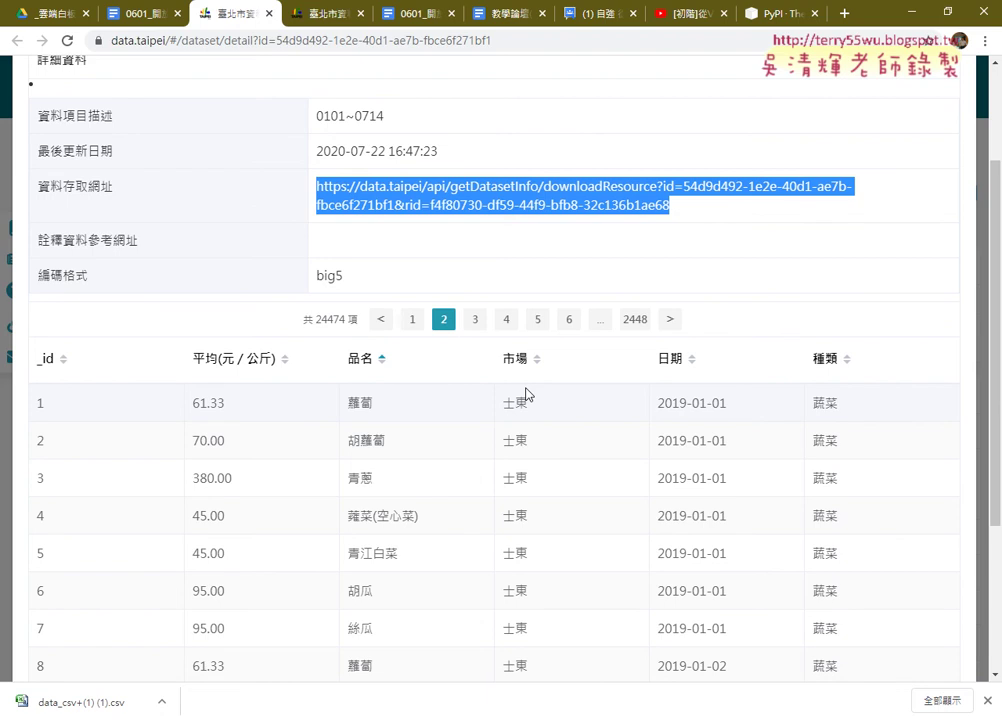
{"action": "left_click", "coordinate": [128, 24]}
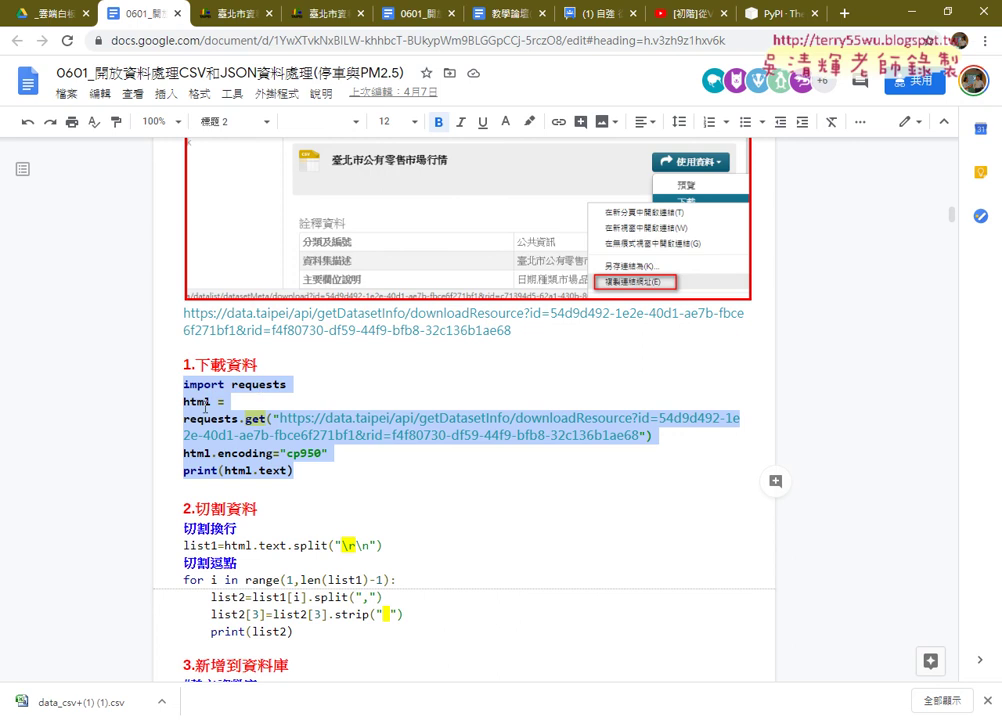
Highlight the html = requests.get statement and then its download URL in the notes.
{"action": "left_click_drag", "start_coordinate": [183, 401], "coordinate": [213, 402]}
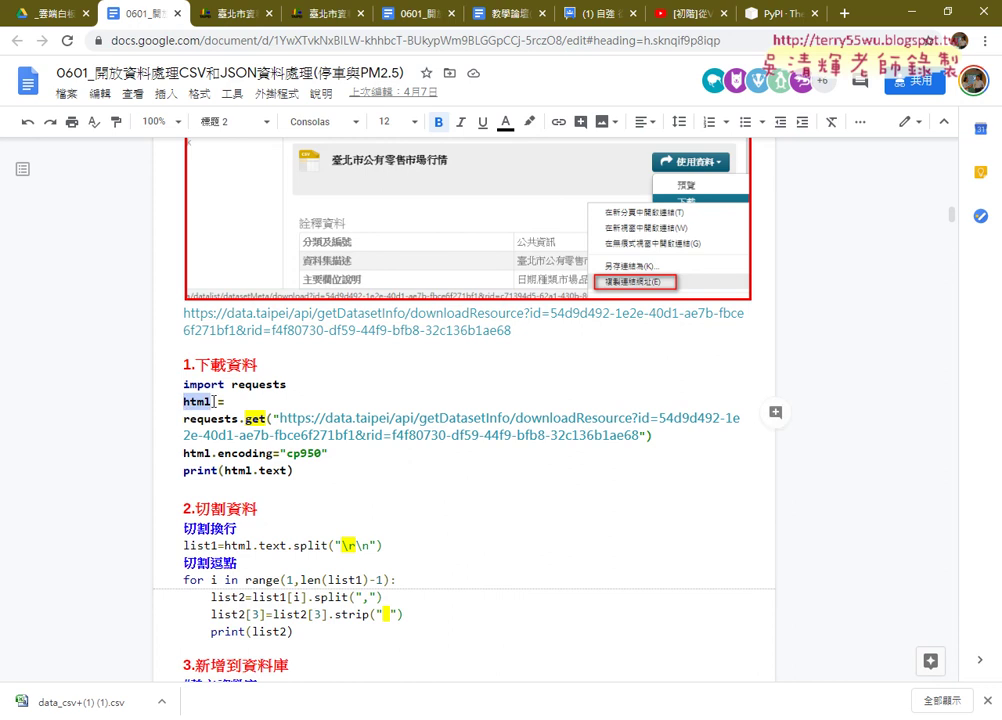
{"action": "left_click_drag", "start_coordinate": [214, 401], "coordinate": [662, 435]}
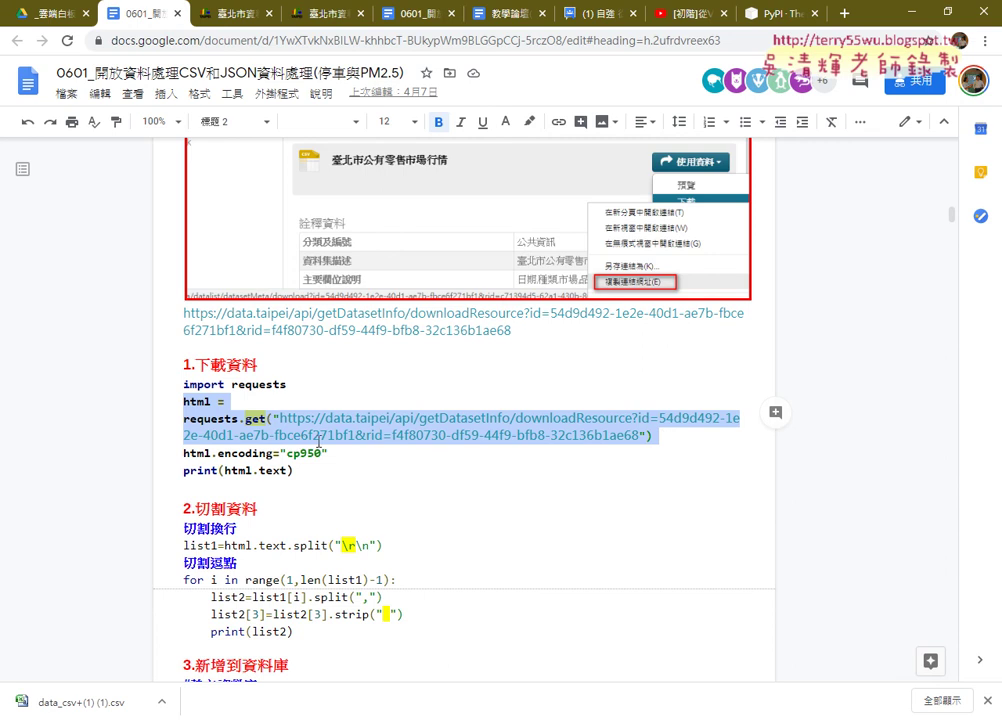
{"action": "left_click", "coordinate": [182, 418]}
{"action": "left_click_drag", "start_coordinate": [183, 418], "coordinate": [640, 431]}
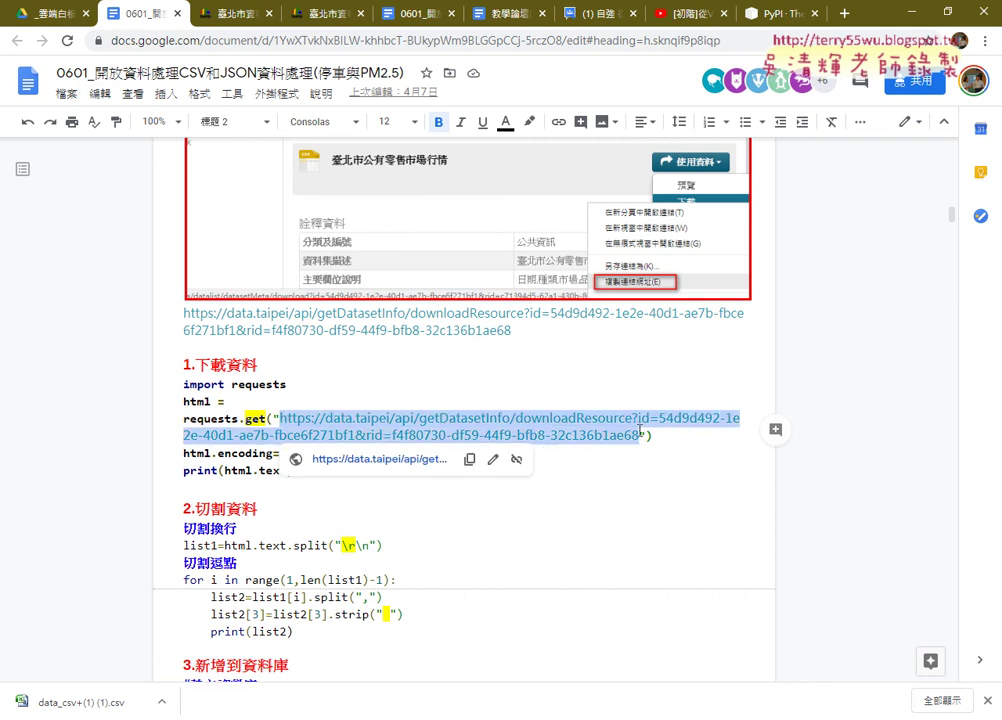
Show the 0101~0714 resource's 資料存取網址 link and its link options, then return to the notes.
{"action": "left_click", "coordinate": [325, 16]}
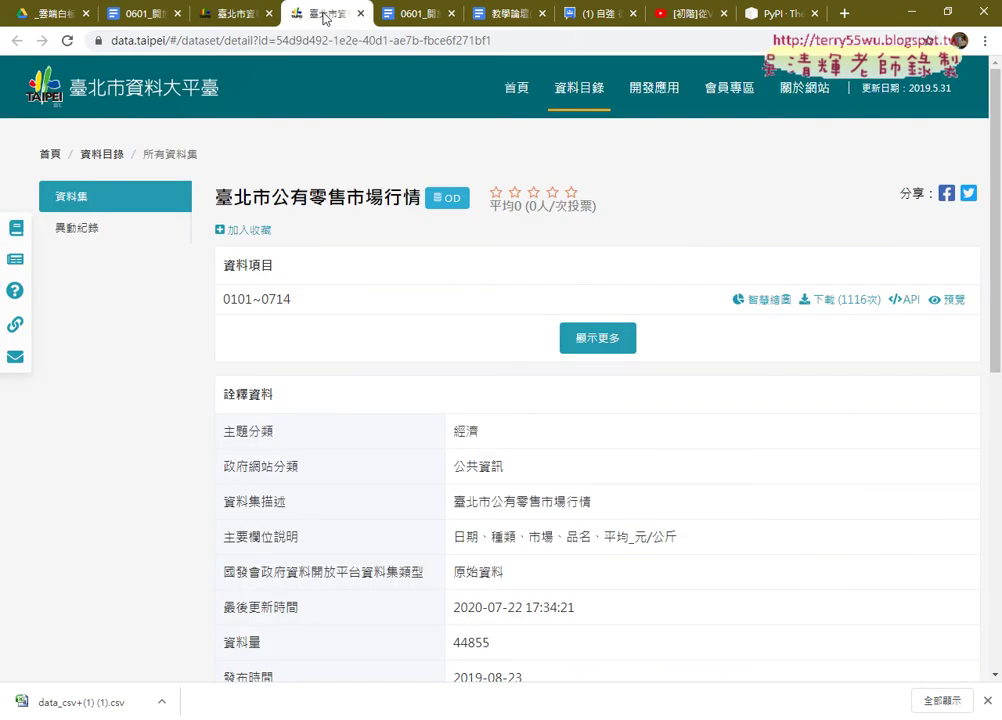
{"action": "left_click", "coordinate": [240, 14]}
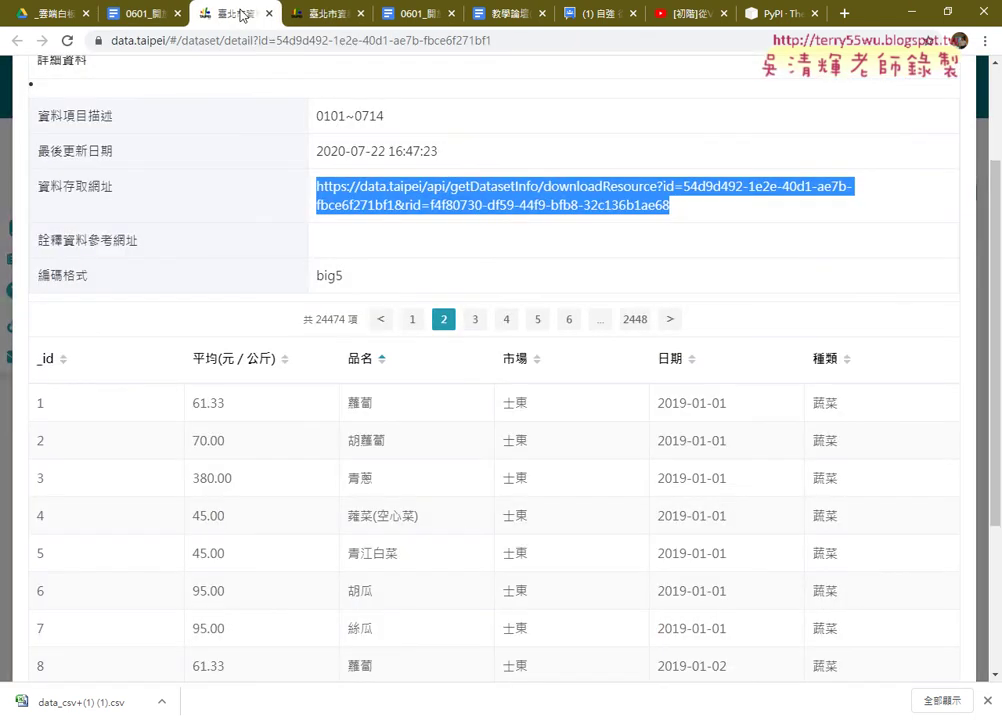
{"action": "right_click", "coordinate": [548, 189]}
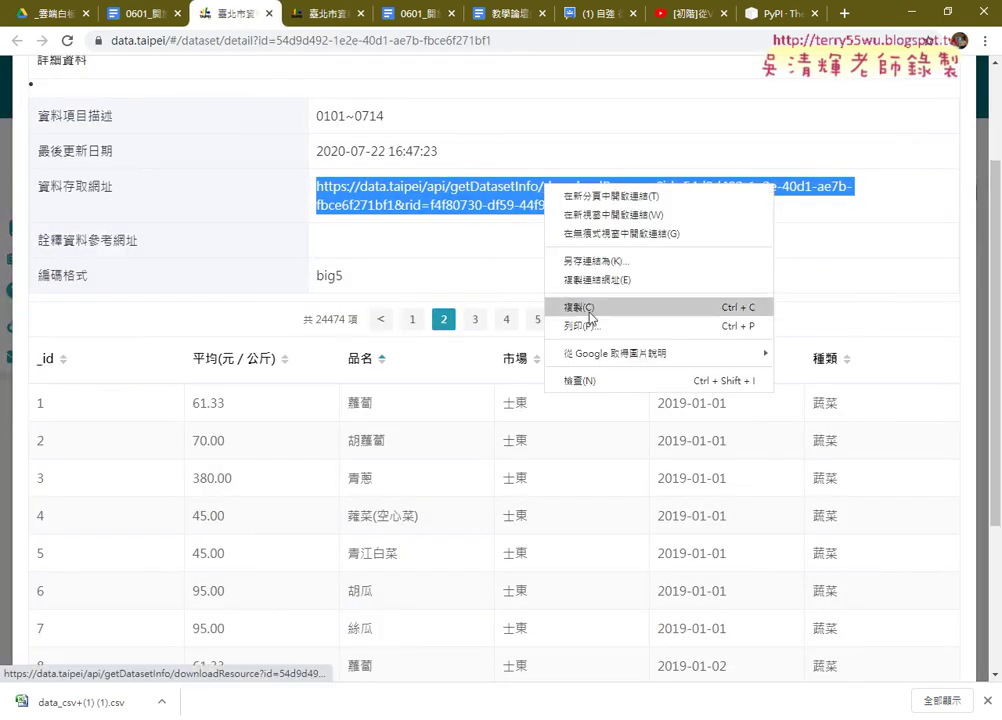
{"action": "left_click", "coordinate": [113, 12]}
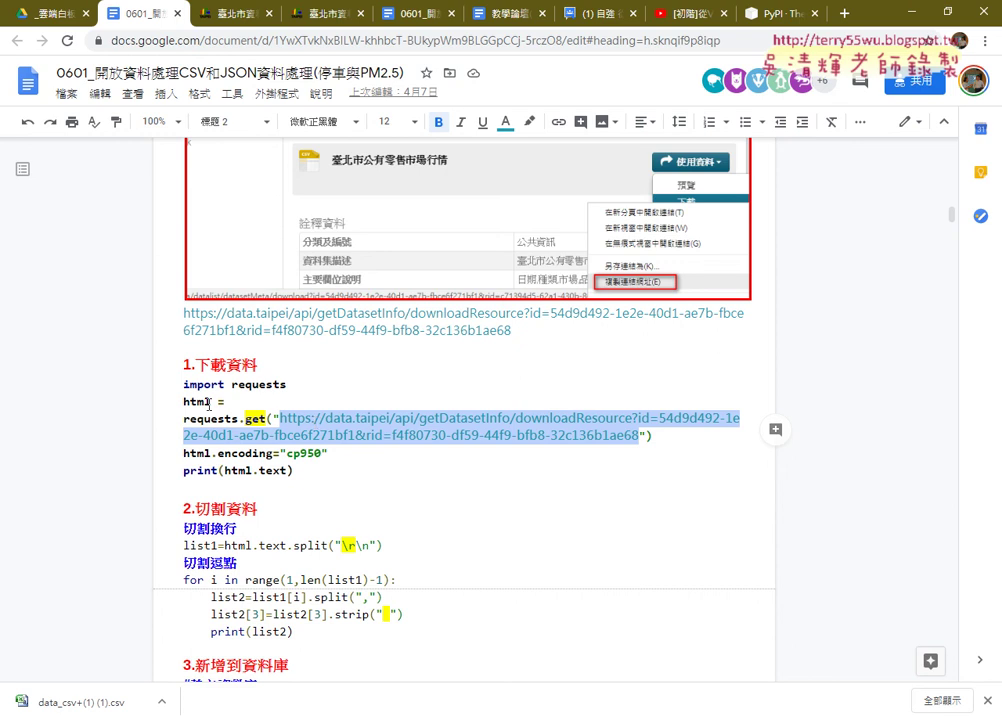
{"action": "left_click_drag", "start_coordinate": [212, 401], "coordinate": [181, 401]}
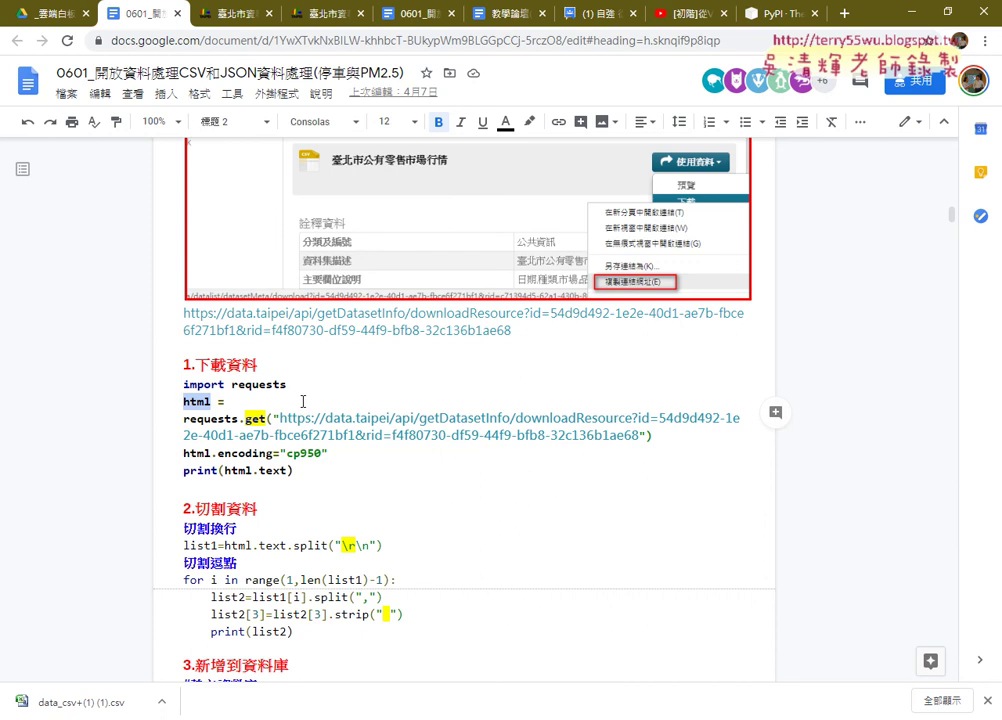
{"action": "left_click_drag", "start_coordinate": [212, 453], "coordinate": [266, 453]}
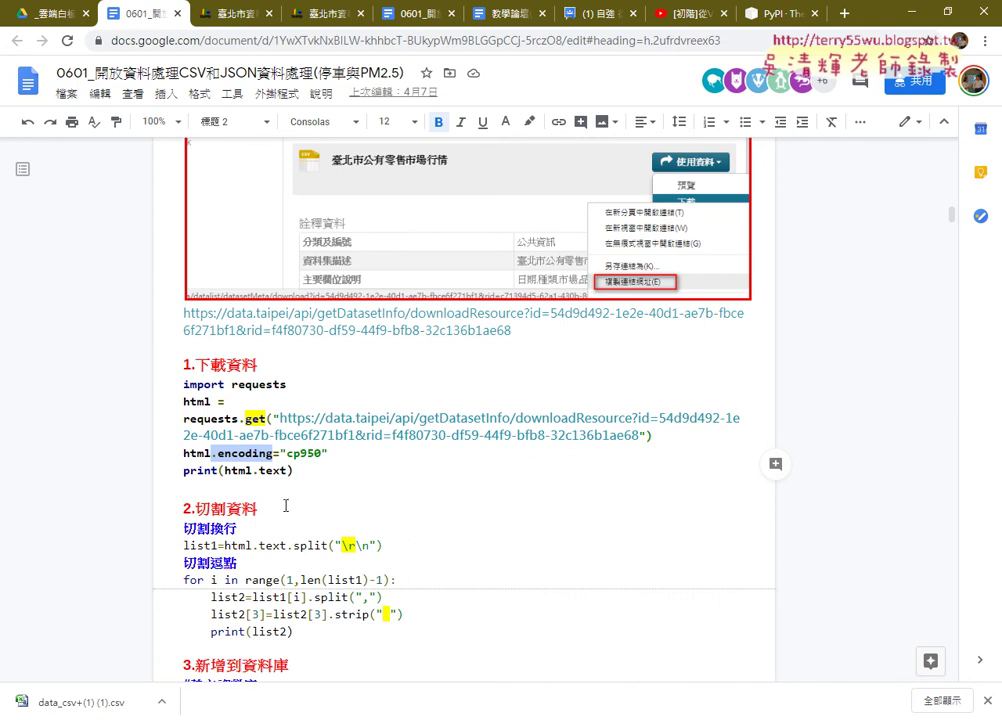
{"action": "left_click_drag", "start_coordinate": [224, 470], "coordinate": [285, 470]}
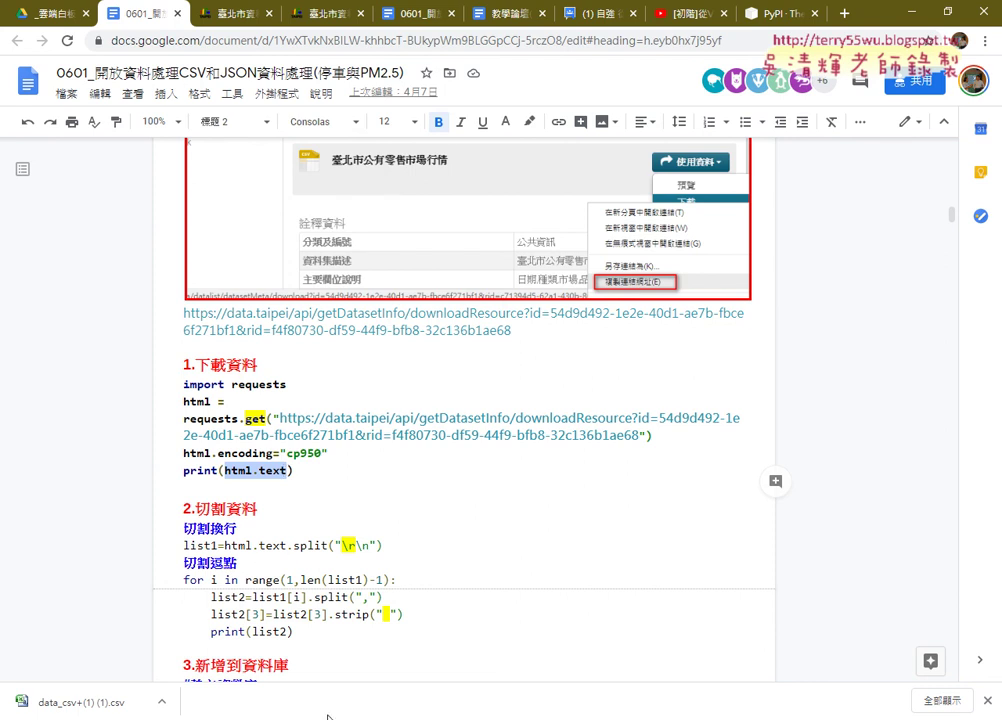
Show the four-line requests script in Eclipse and highlight the Console's ModuleNotFoundError for 'requests'.
{"action": "key", "text": "alt+Tab"}
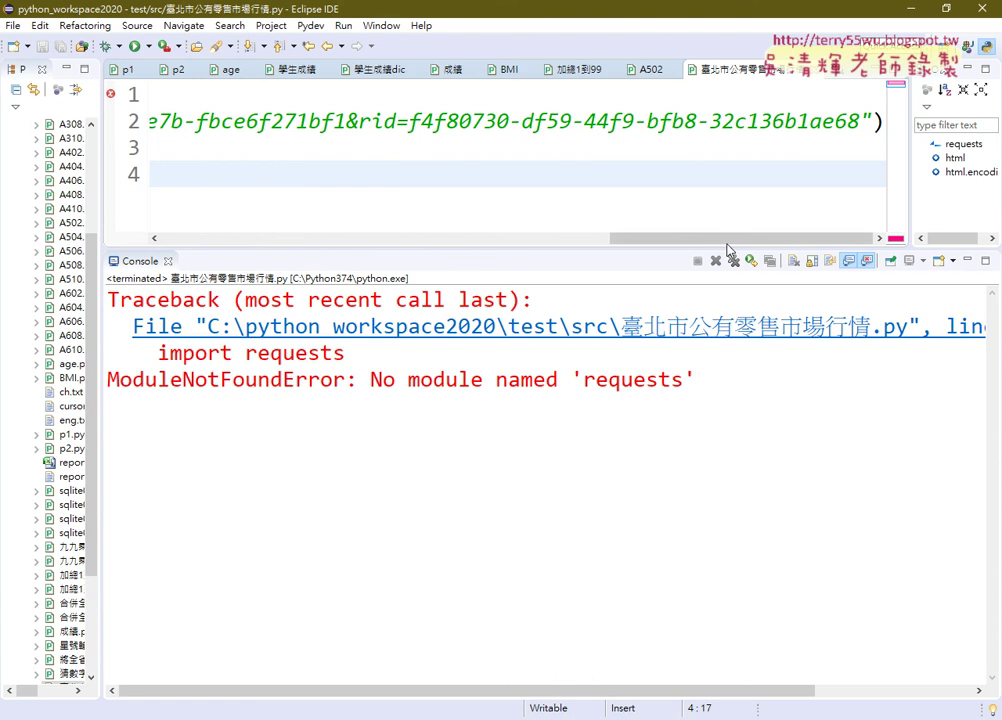
{"action": "left_click_drag", "start_coordinate": [780, 238], "coordinate": [217, 237]}
{"action": "left_click", "coordinate": [212, 148]}
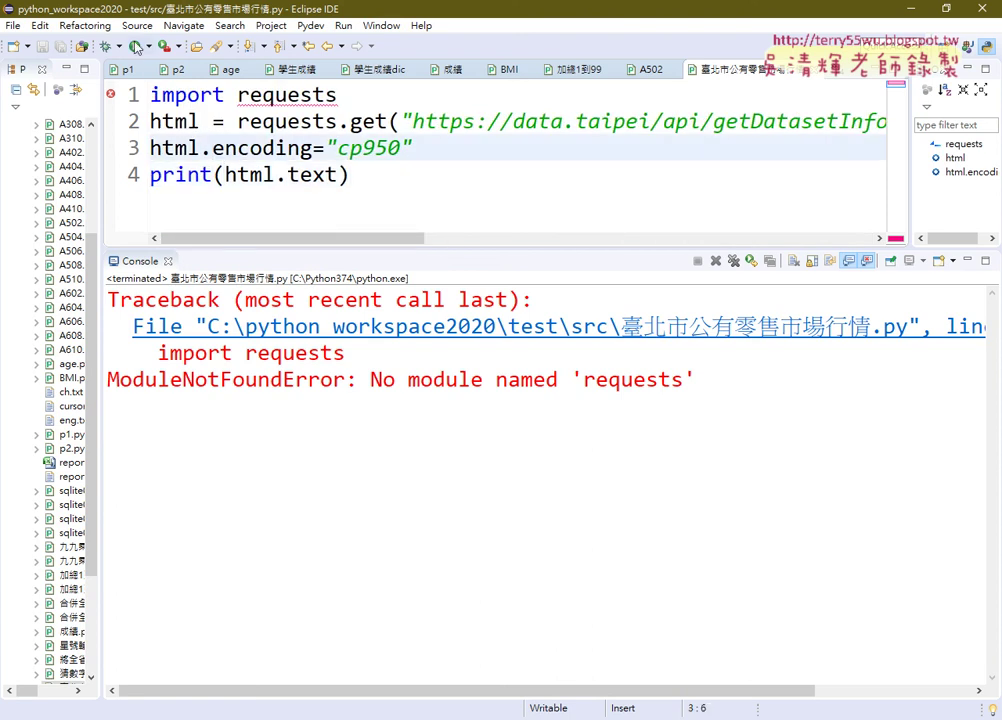
{"action": "left_click", "coordinate": [116, 381]}
{"action": "left_click_drag", "start_coordinate": [116, 381], "coordinate": [361, 380]}
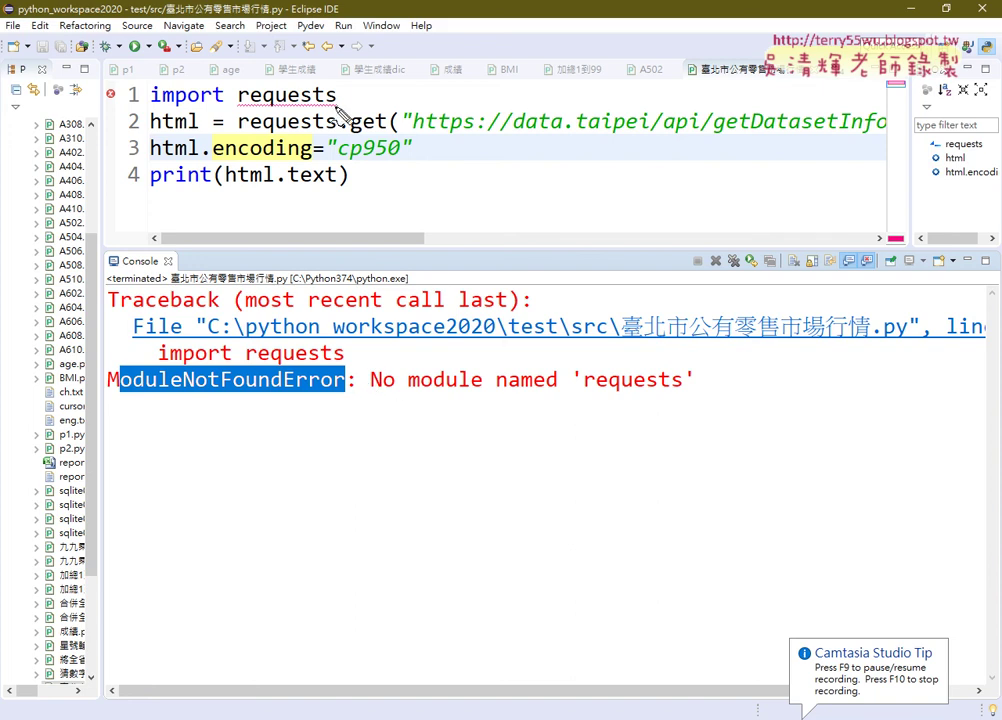
{"action": "left_click_drag", "start_coordinate": [238, 104], "coordinate": [242, 112]}
{"action": "mouse_move", "coordinate": [385, 396]}
{"action": "left_mouse_down"}
{"action": "mouse_move", "coordinate": [476, 397]}
{"action": "mouse_move", "coordinate": [557, 380]}
{"action": "mouse_move", "coordinate": [694, 401]}
{"action": "left_mouse_up"}
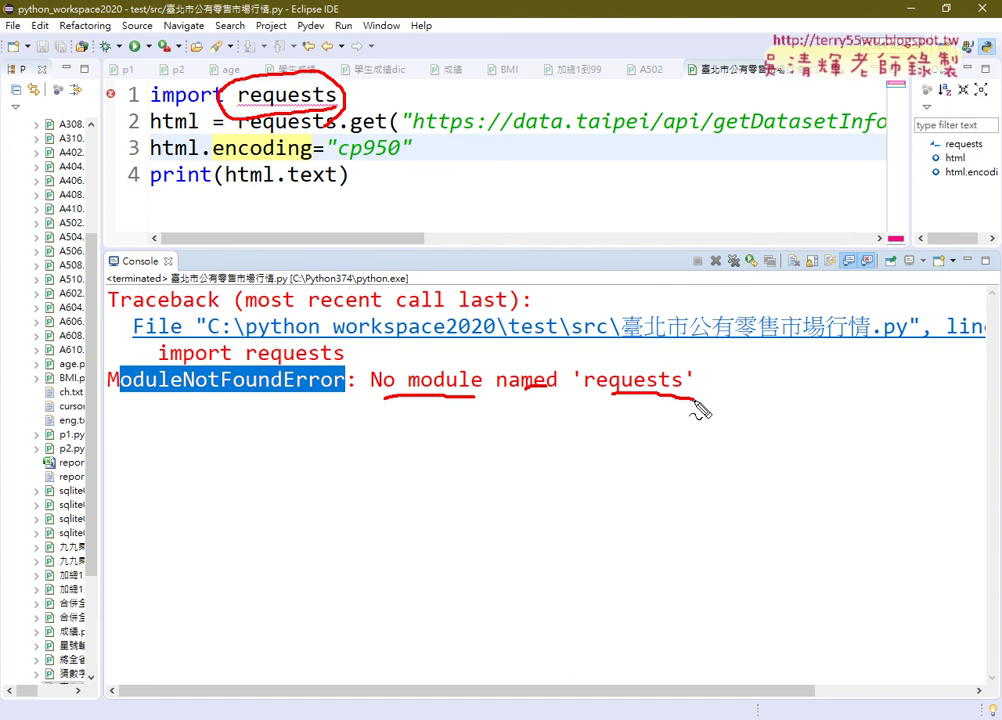
{"action": "key", "text": "Escape"}
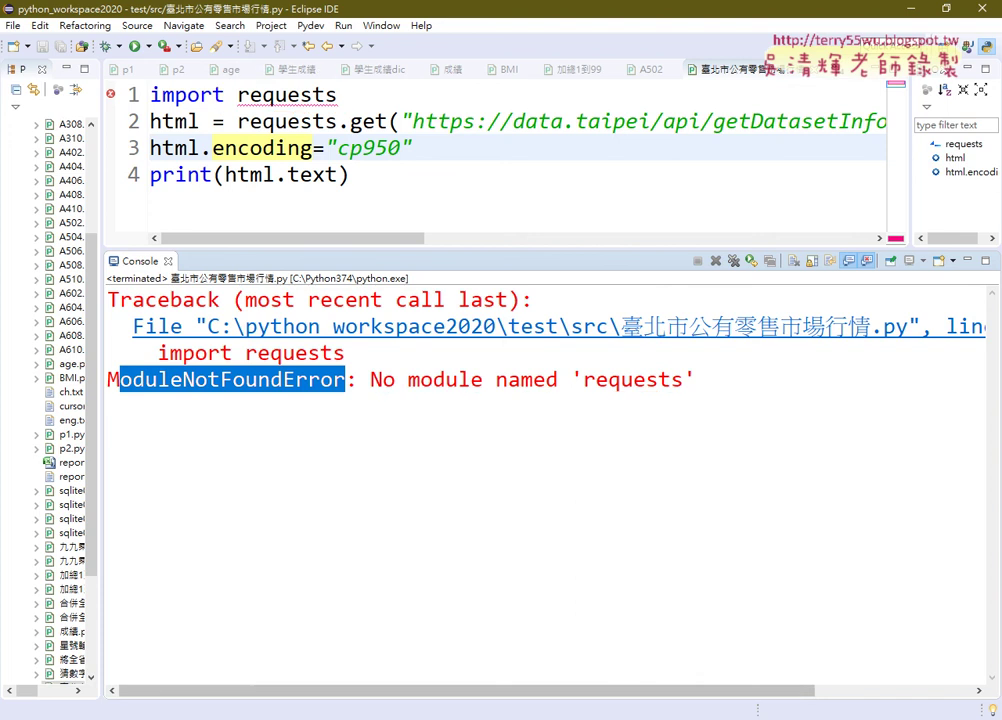
{"action": "key", "text": "alt+Tab"}
Scroll the notes up to 網頁資料擷取, then down to 方法1's cmd screenshot of the pip.exe Scripts folder.
{"action": "scroll", "coordinate": [340, 450], "scroll_direction": "up", "scroll_amount": 5}
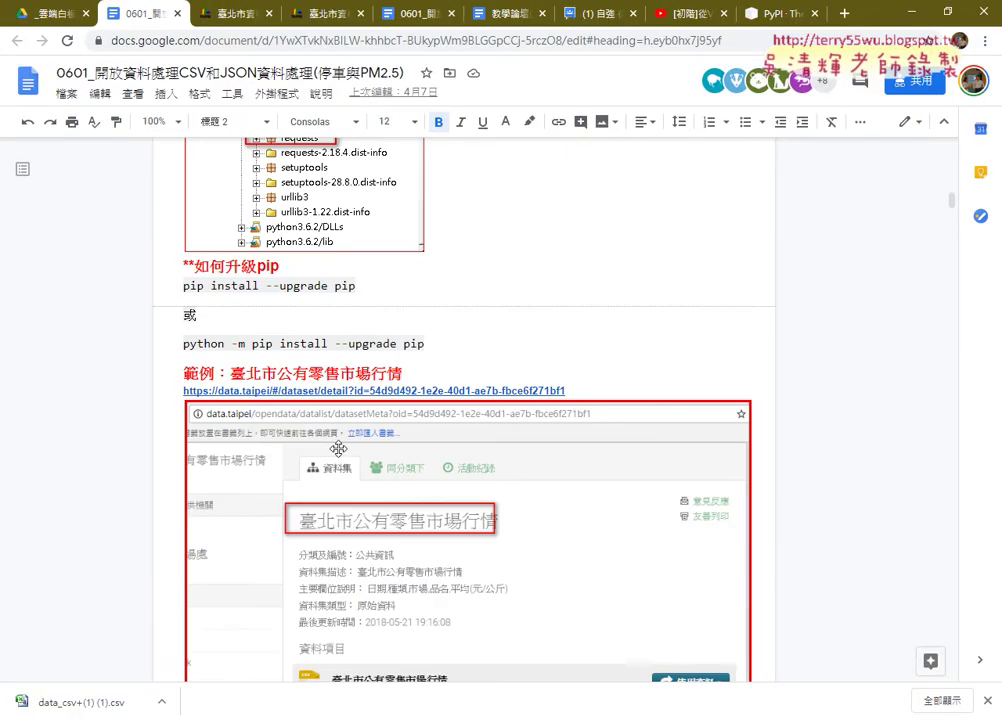
{"action": "scroll", "coordinate": [340, 450], "scroll_direction": "up", "scroll_amount": 5}
{"action": "scroll", "coordinate": [340, 450], "scroll_direction": "up", "scroll_amount": 3}
{"action": "scroll", "coordinate": [340, 450], "scroll_direction": "up", "scroll_amount": 3}
{"action": "scroll", "coordinate": [338, 449], "scroll_direction": "up", "scroll_amount": 3}
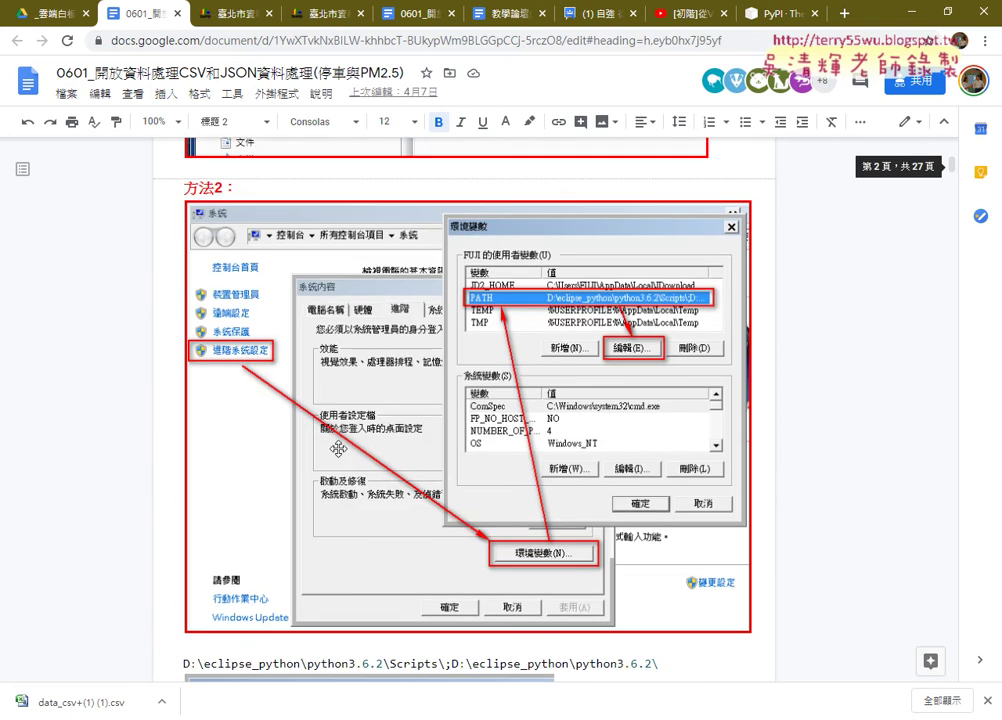
{"action": "scroll", "coordinate": [338, 449], "scroll_direction": "up", "scroll_amount": 5}
{"action": "scroll", "coordinate": [338, 449], "scroll_direction": "up", "scroll_amount": 2}
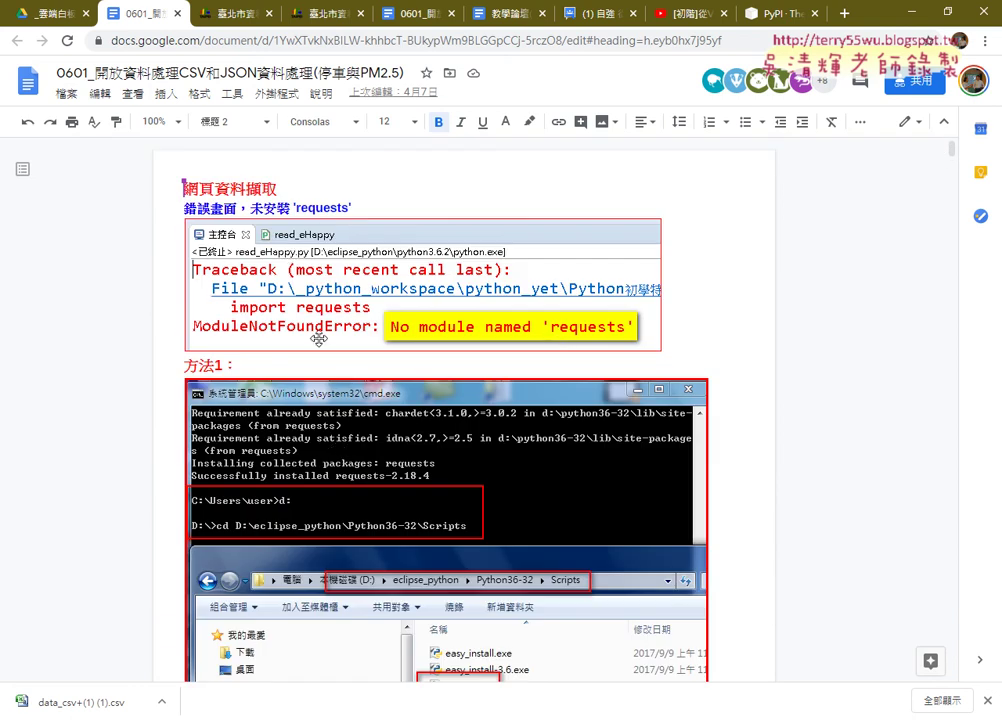
{"action": "scroll", "coordinate": [320, 335], "scroll_direction": "down", "scroll_amount": 2}
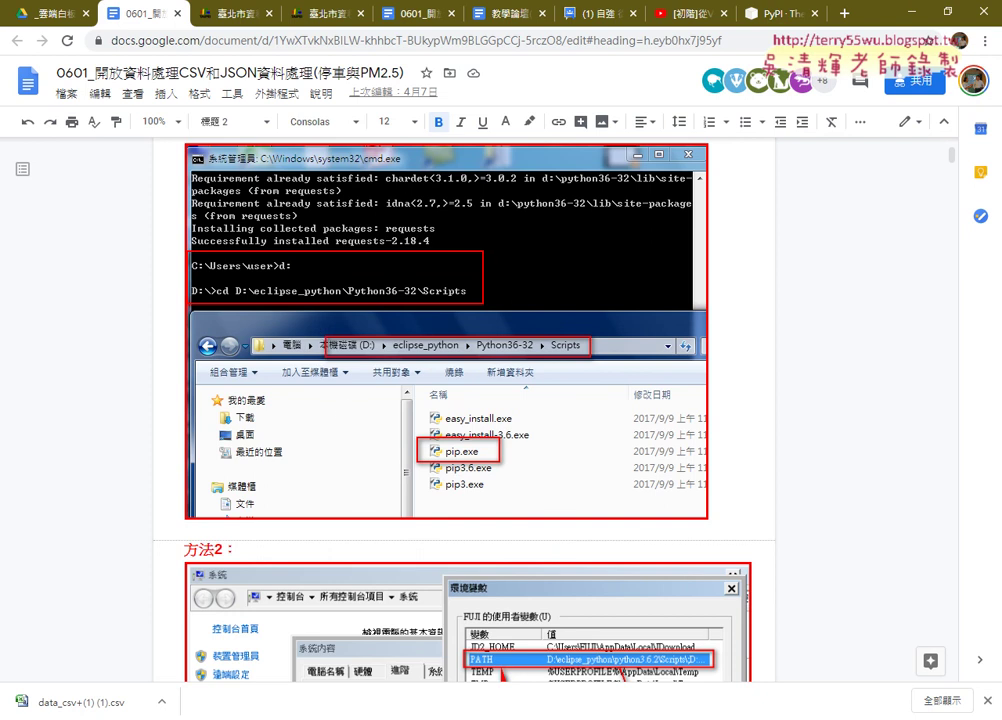
Switch to the eclipse_python Explorer window and go up to the Windows (C:) drive.
{"action": "left_click", "coordinate": [287, 719]}
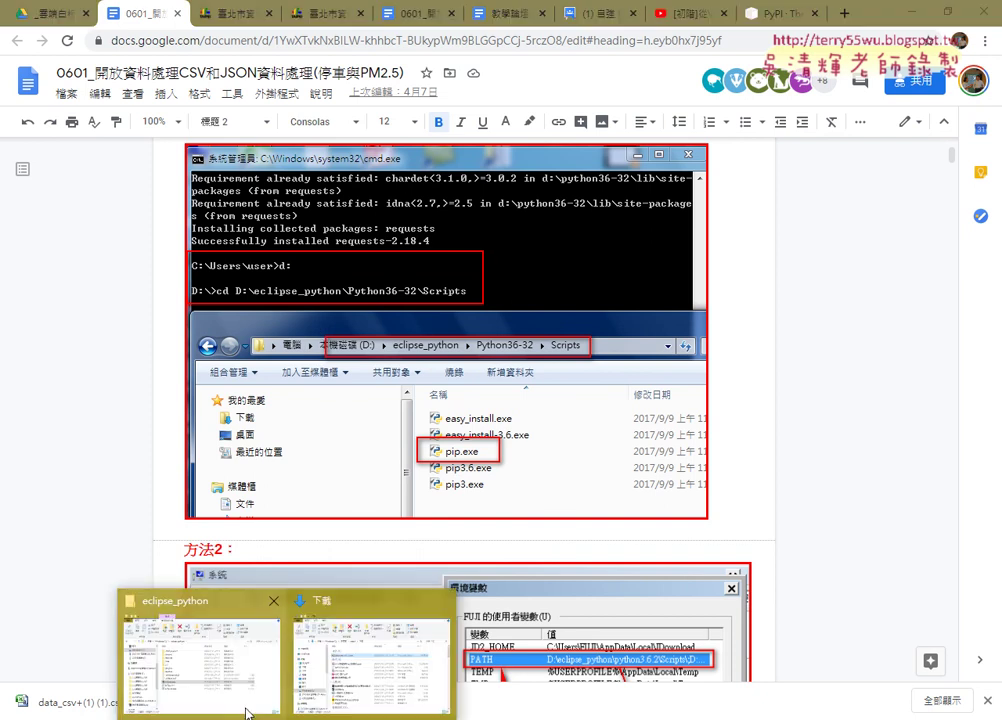
{"action": "left_click", "coordinate": [190, 640]}
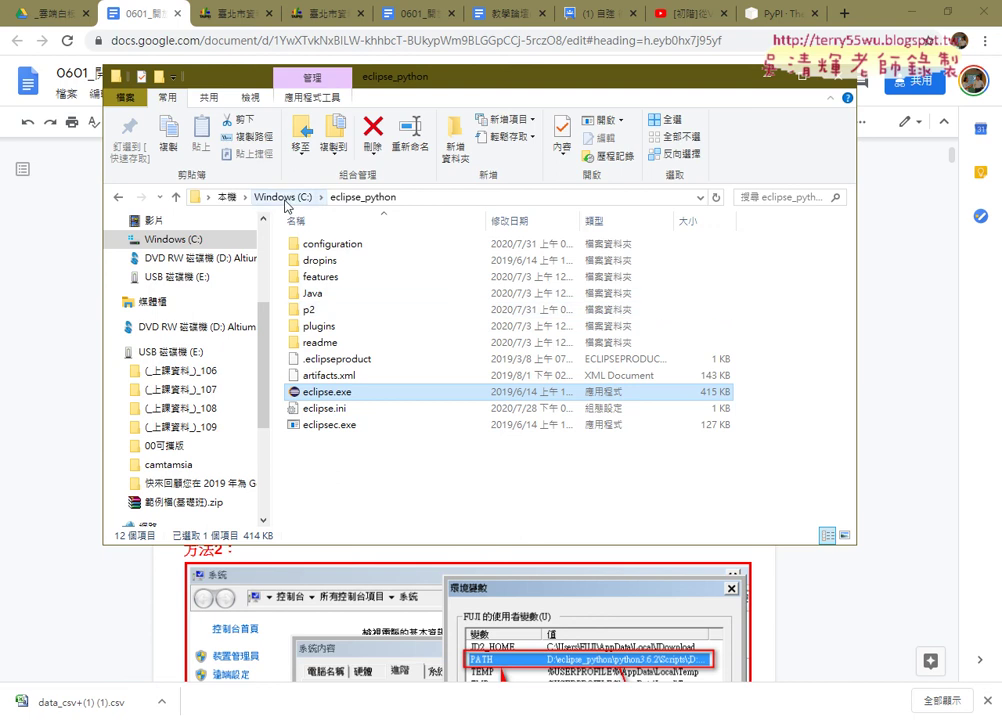
{"action": "left_click", "coordinate": [282, 198]}
{"action": "scroll", "coordinate": [529, 381], "scroll_direction": "down", "scroll_amount": 1}
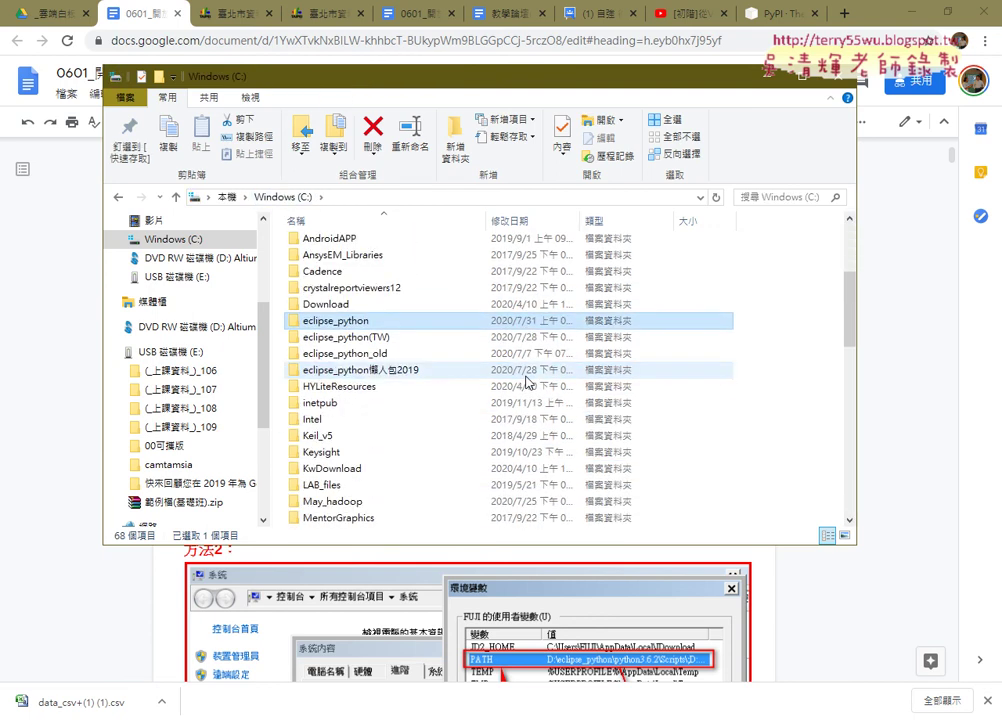
{"action": "scroll", "coordinate": [529, 381], "scroll_direction": "down", "scroll_amount": 1}
{"action": "scroll", "coordinate": [529, 381], "scroll_direction": "down", "scroll_amount": 2}
{"action": "scroll", "coordinate": [529, 381], "scroll_direction": "down", "scroll_amount": 3}
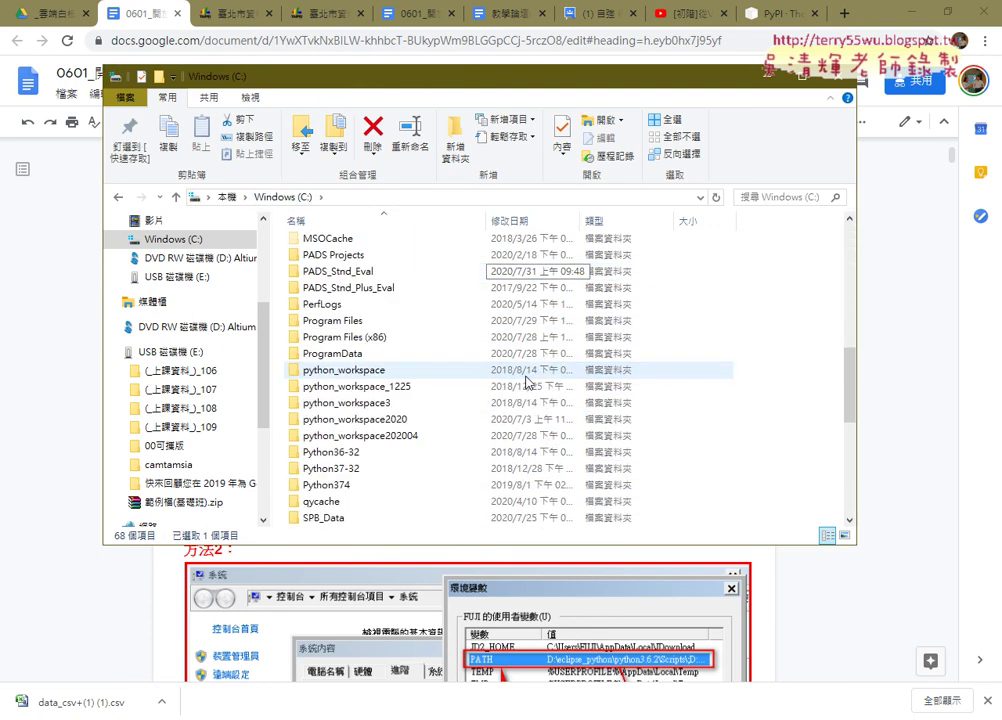
{"action": "scroll", "coordinate": [529, 381], "scroll_direction": "down", "scroll_amount": 1}
{"action": "scroll", "coordinate": [529, 381], "scroll_direction": "down", "scroll_amount": 1}
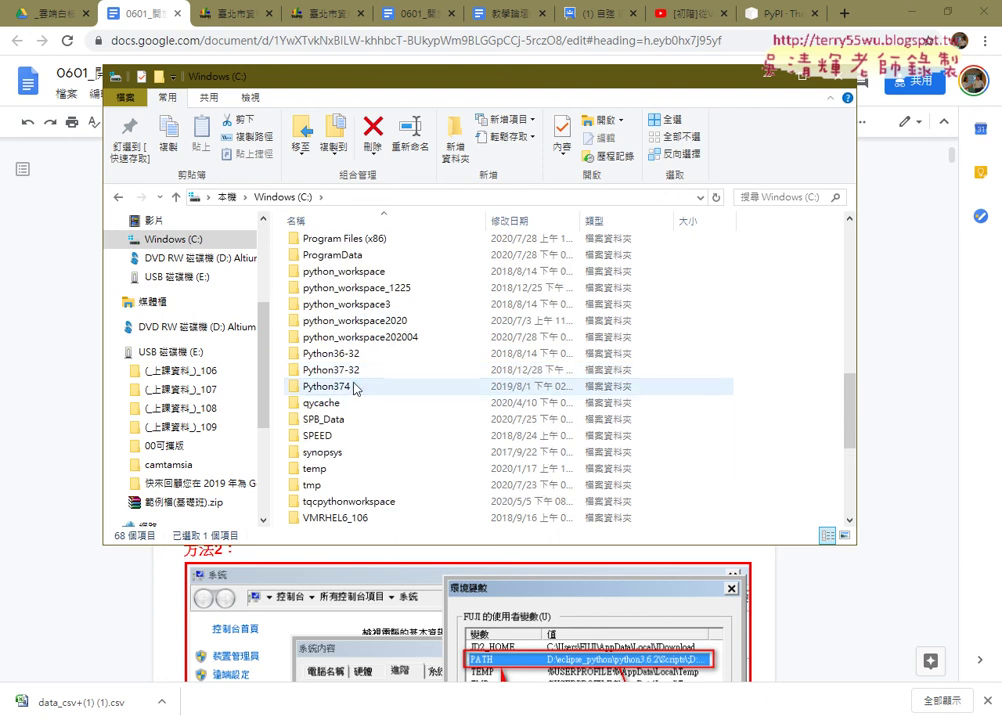
Open Python374 and then its Scripts folder, select pip.exe, and reveal the full folder path.
{"action": "left_click", "coordinate": [355, 388]}
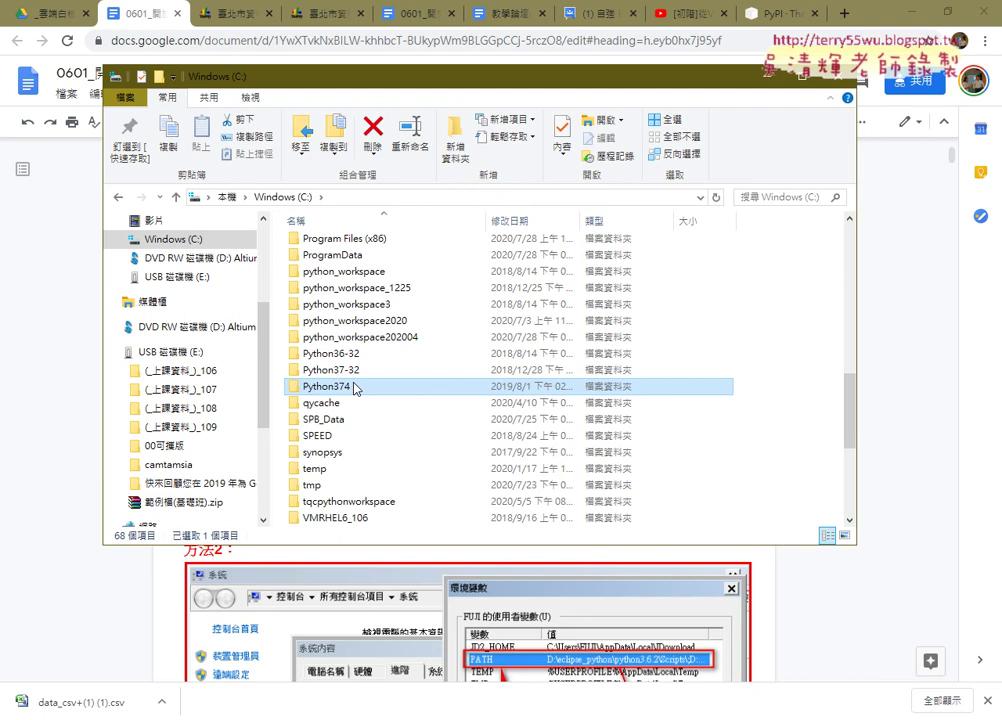
{"action": "double_click", "coordinate": [355, 388]}
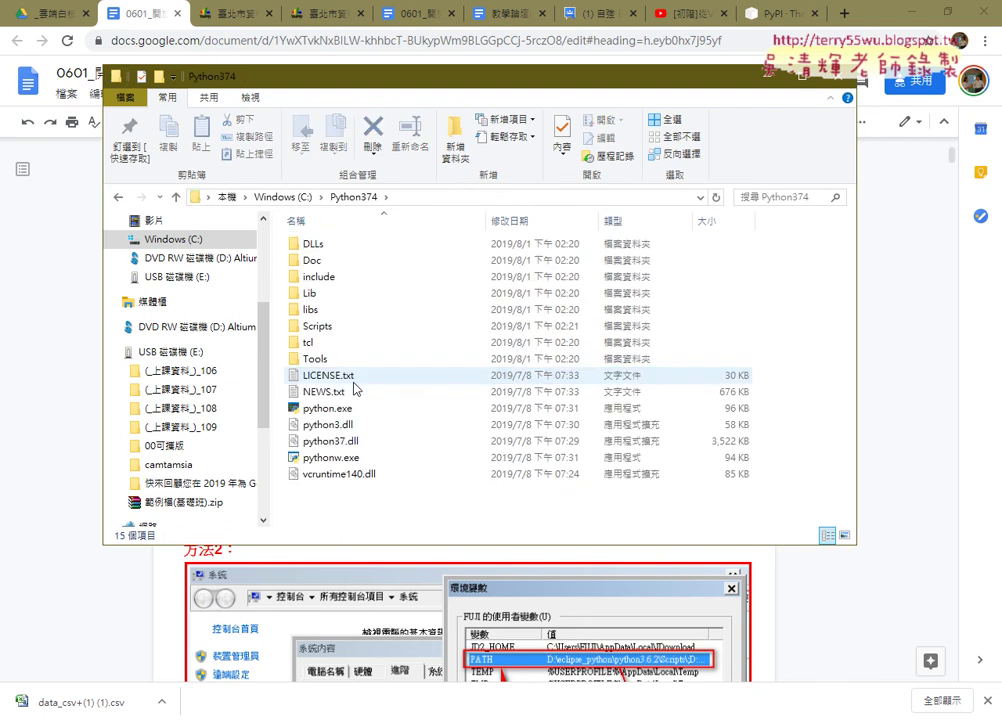
{"action": "left_click", "coordinate": [360, 330]}
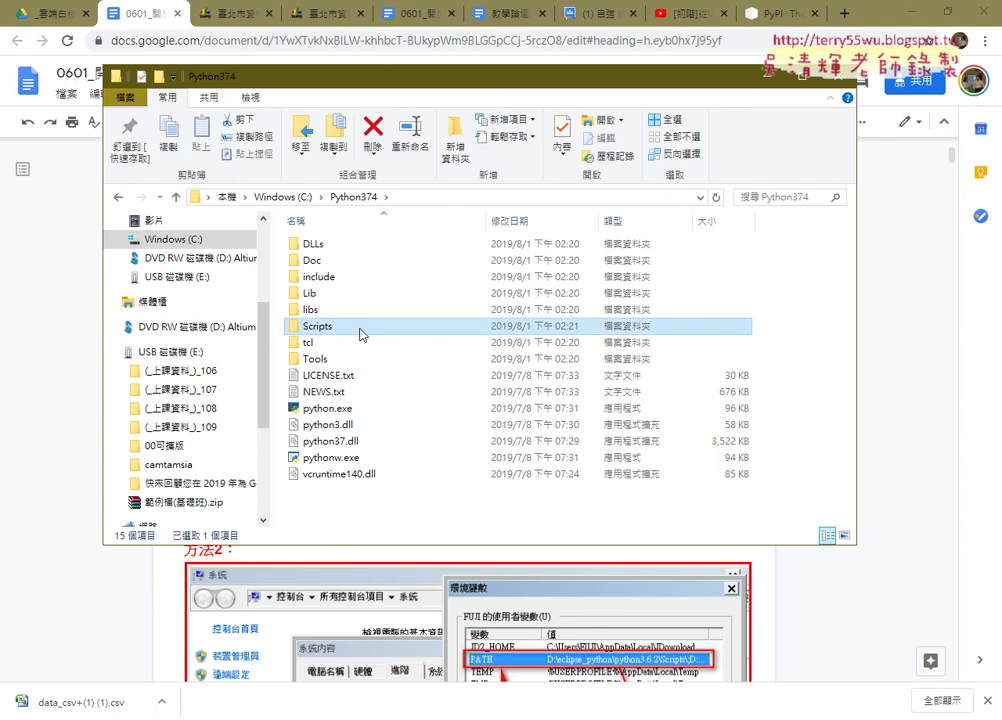
{"action": "double_click", "coordinate": [342, 330]}
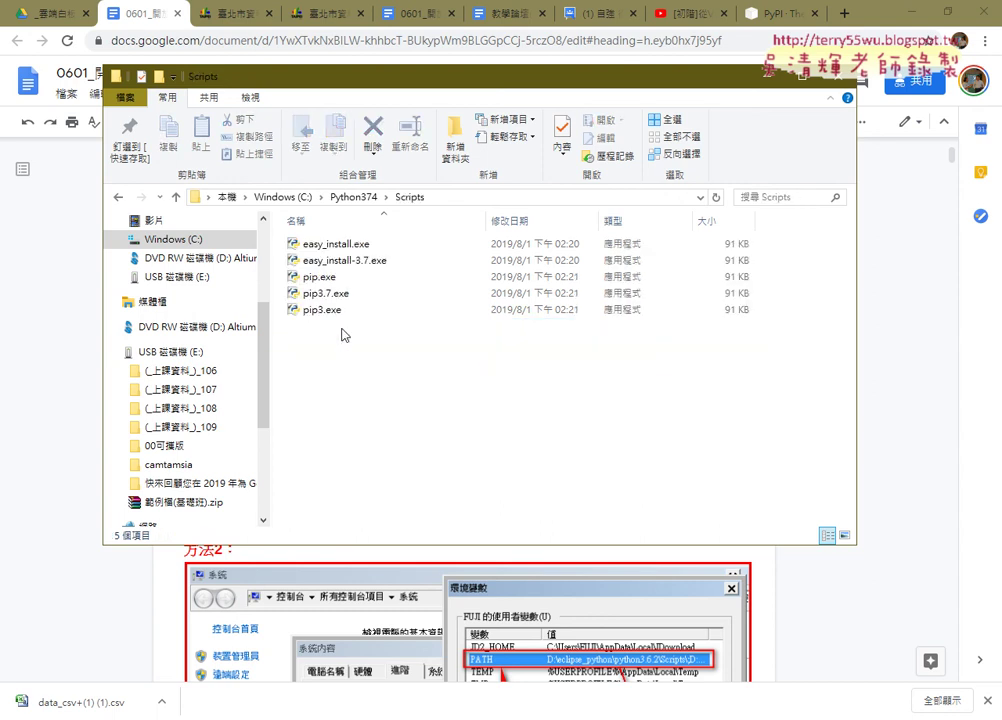
{"action": "left_click", "coordinate": [322, 279]}
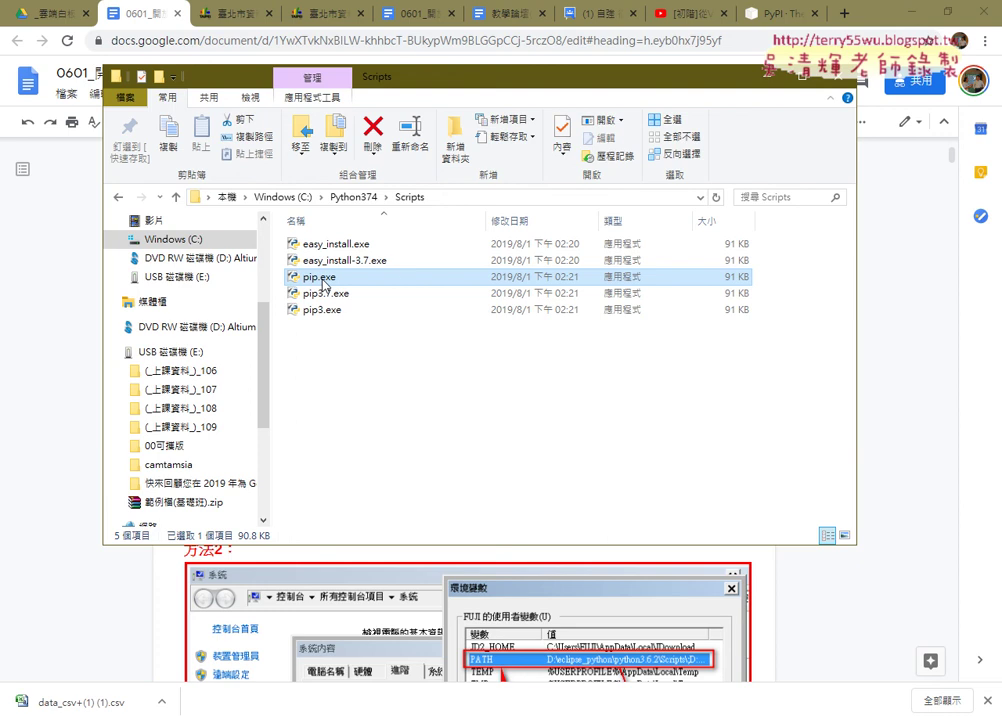
{"action": "left_click", "coordinate": [463, 198]}
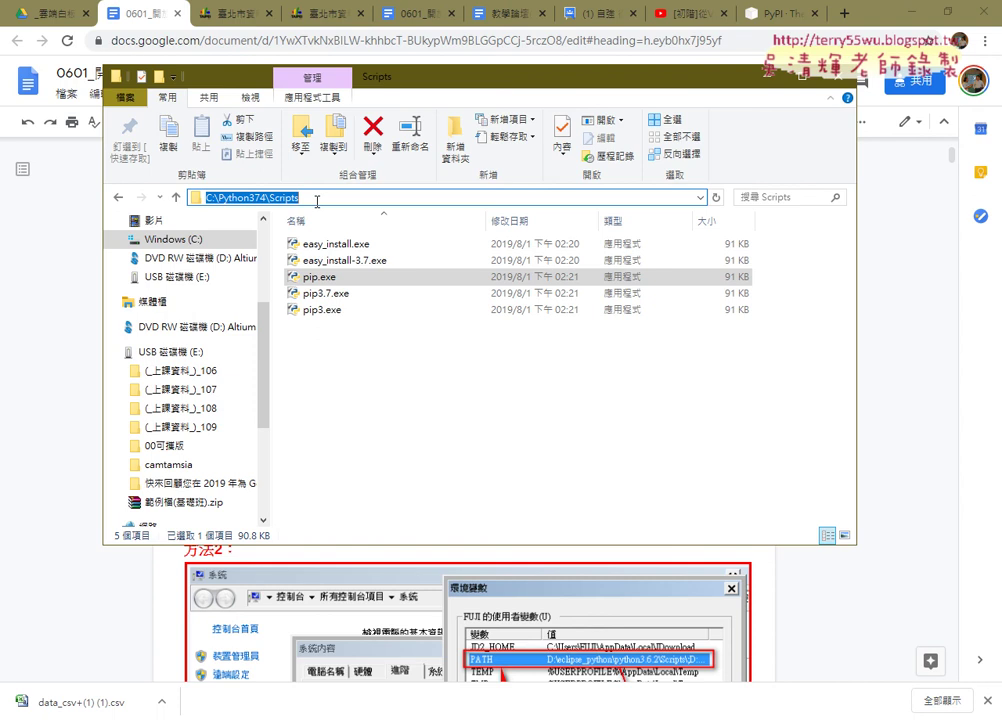
Launch cmd from the Scripts address bar and start typing pip at the C:\Python374\Scripts prompt.
{"action": "type", "text": "cmd"}
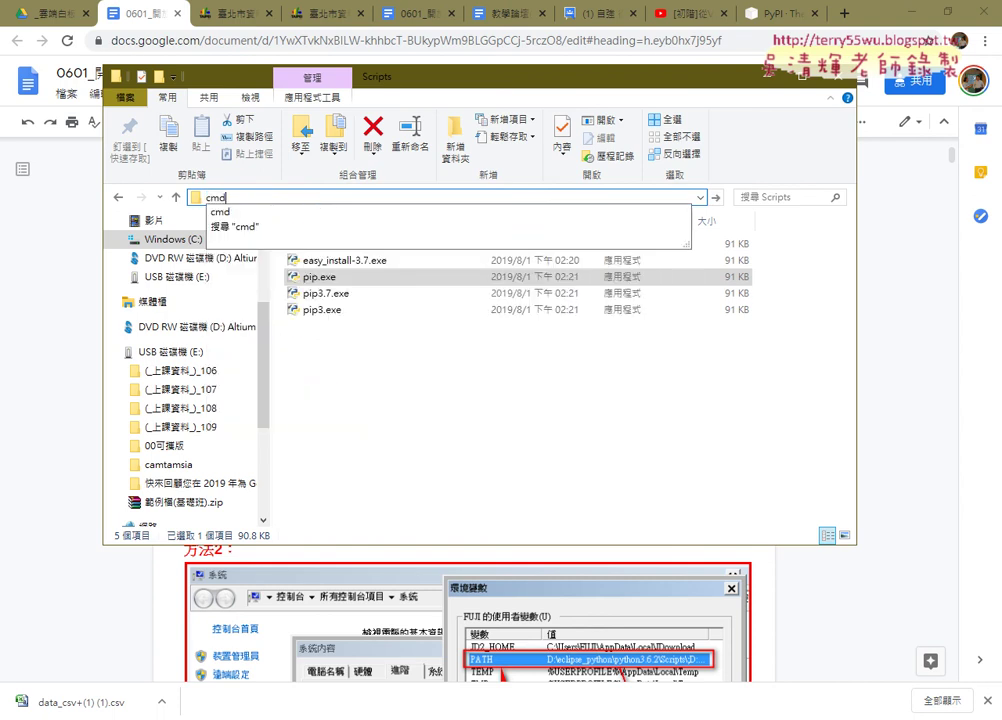
{"action": "key", "text": "Return"}
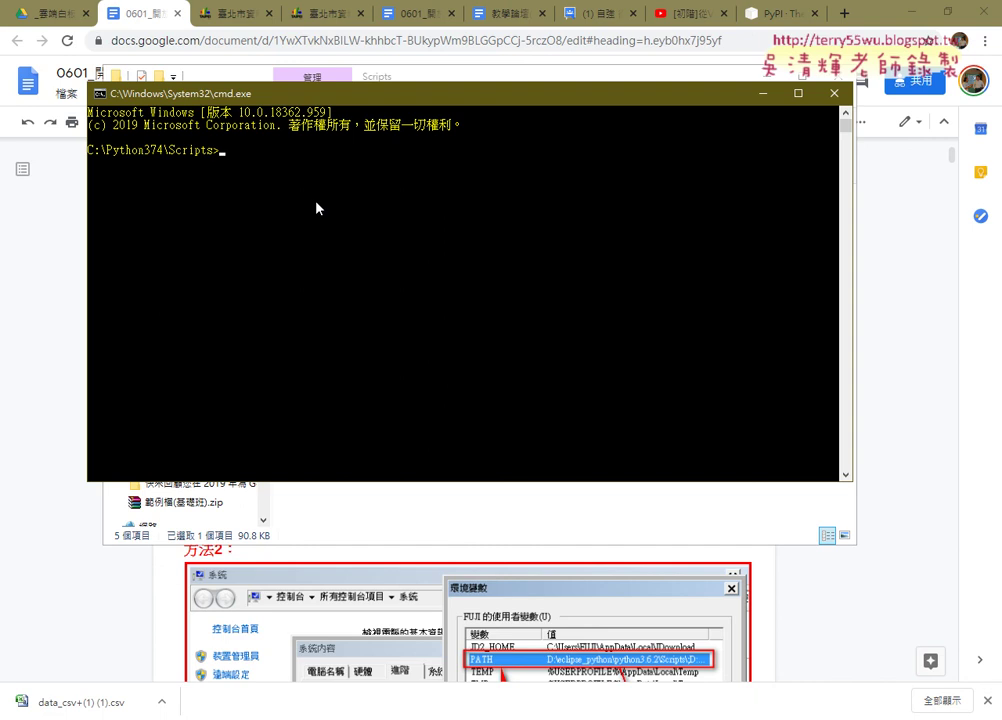
{"action": "left_click", "coordinate": [90, 150]}
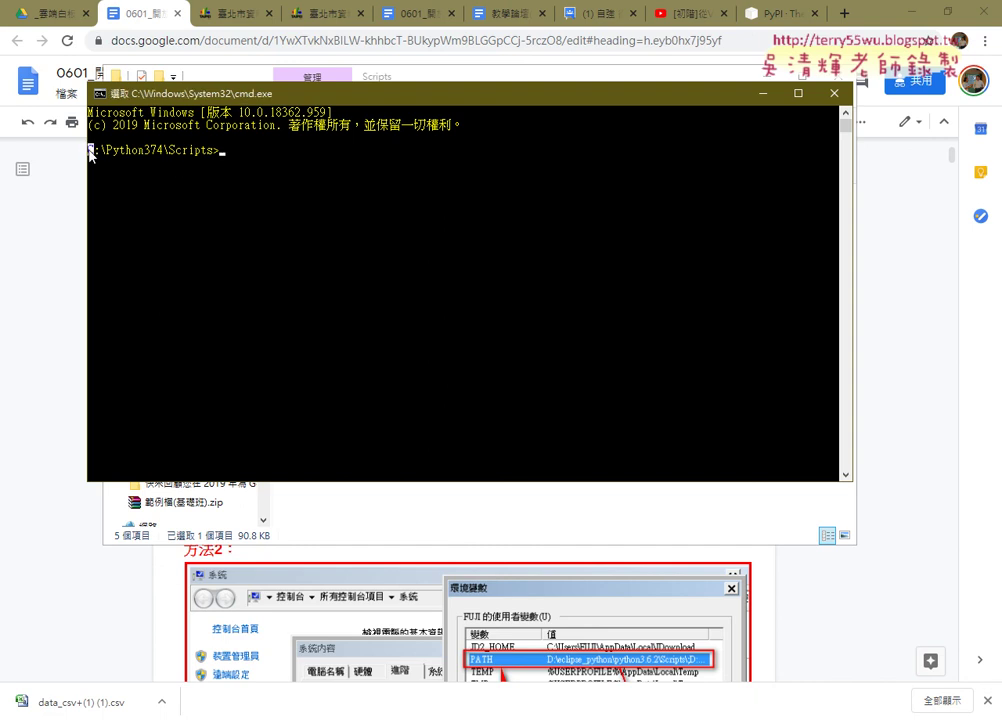
{"action": "left_click_drag", "start_coordinate": [90, 150], "coordinate": [216, 153]}
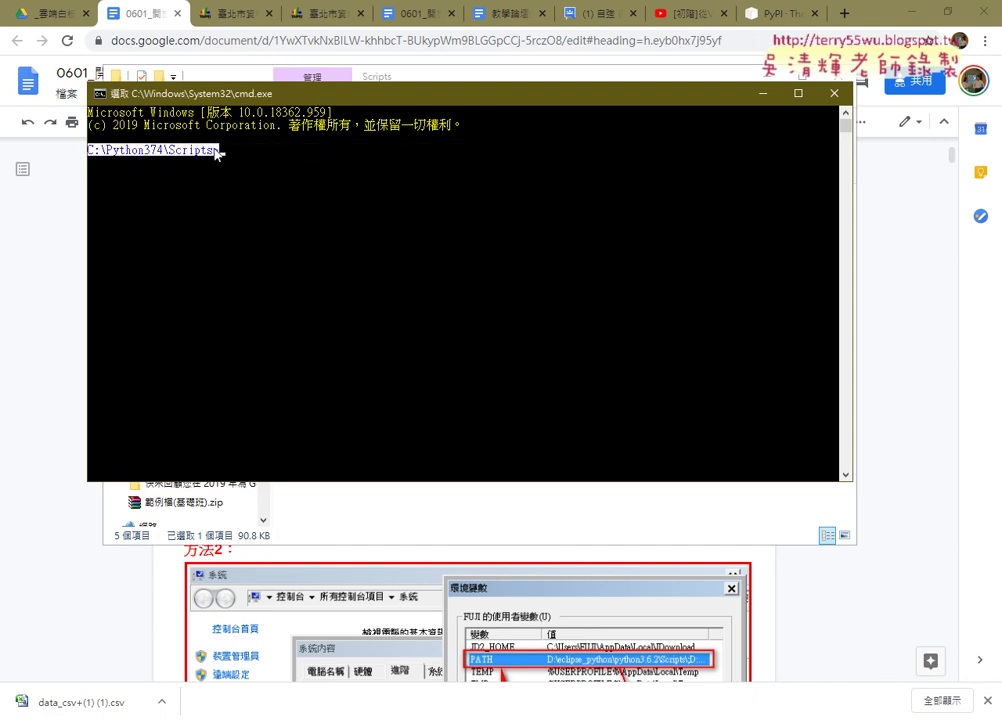
{"action": "left_click", "coordinate": [235, 152]}
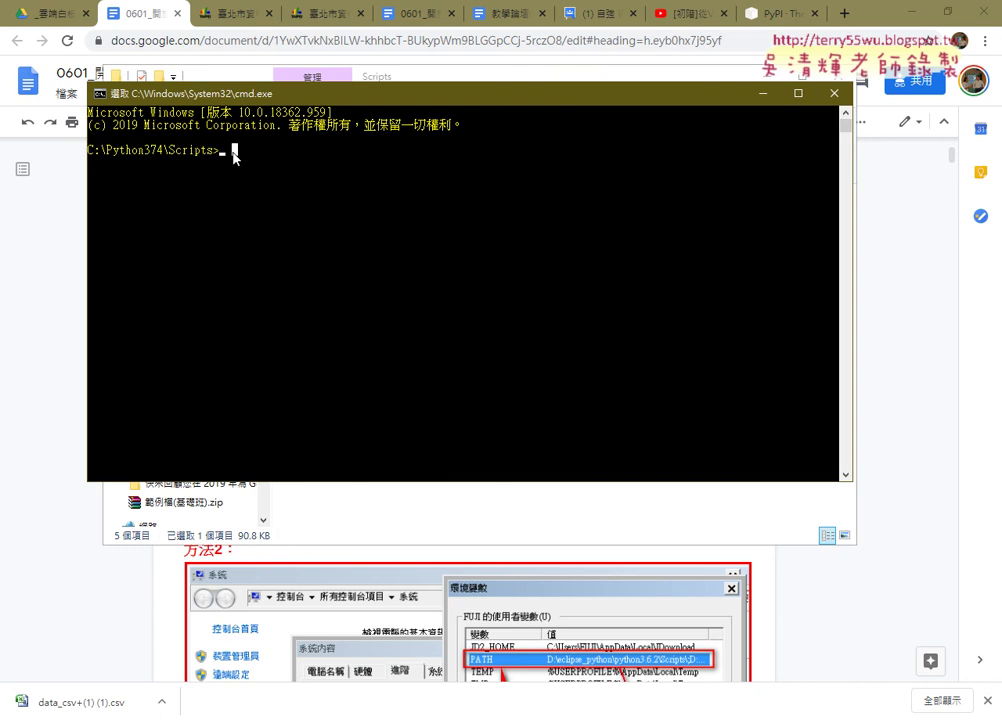
{"action": "left_click", "coordinate": [223, 151]}
{"action": "type", "text": "p"}
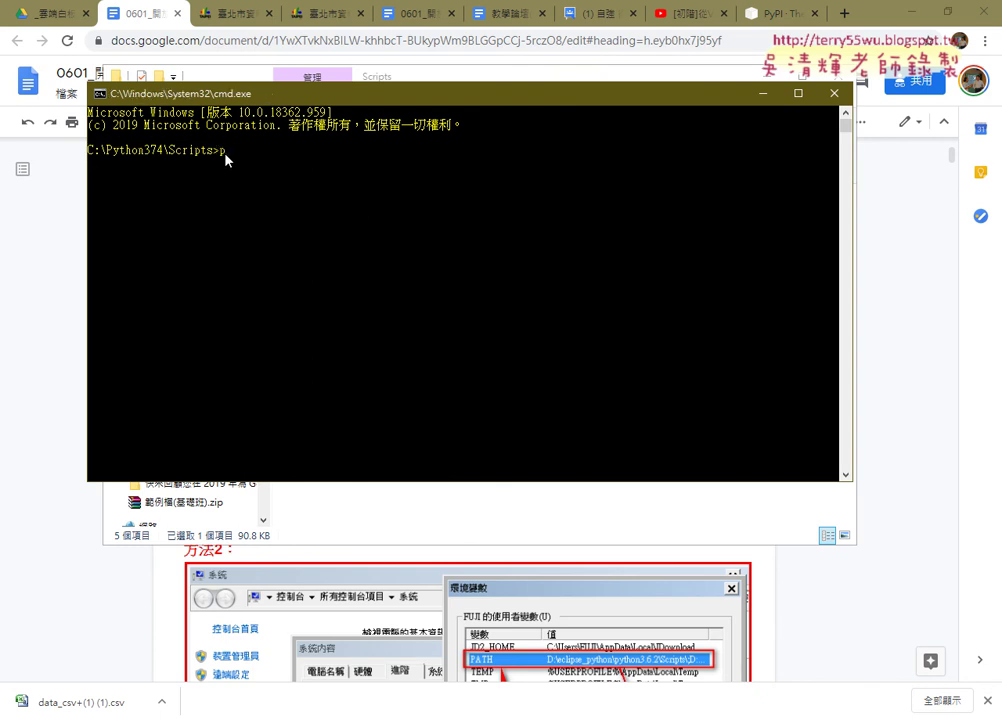
{"action": "type", "text": "ip"}
Scroll the notes to the 'pip install requests' heading, select it, and return to the console.
{"action": "left_click", "coordinate": [824, 600]}
{"action": "scroll", "coordinate": [748, 514], "scroll_direction": "down", "scroll_amount": 3}
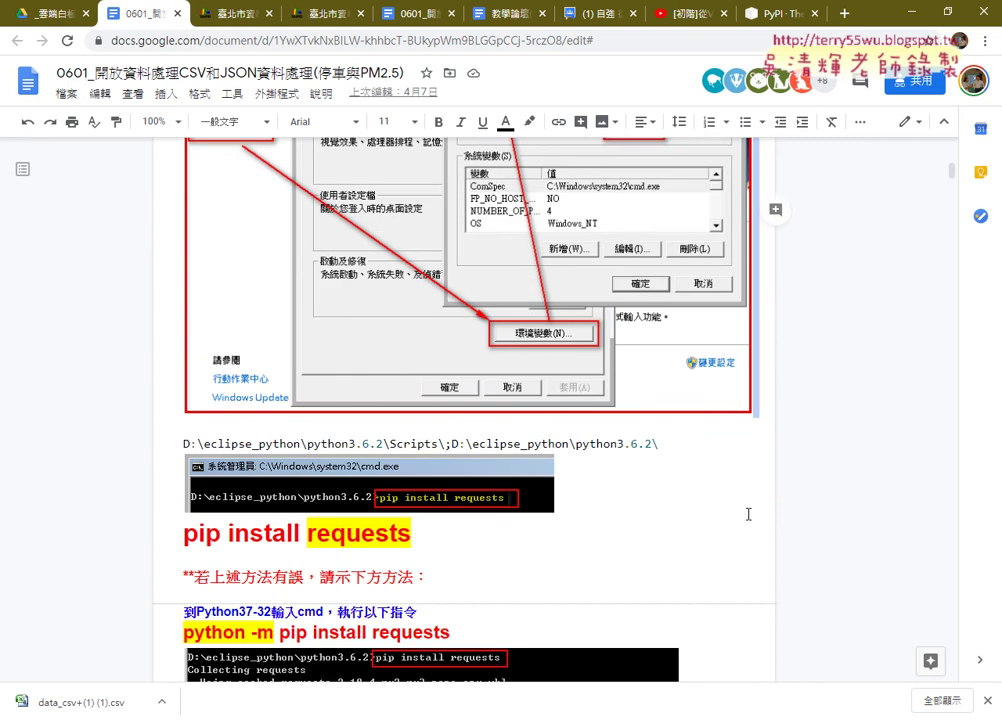
{"action": "scroll", "coordinate": [748, 514], "scroll_direction": "down", "scroll_amount": 1}
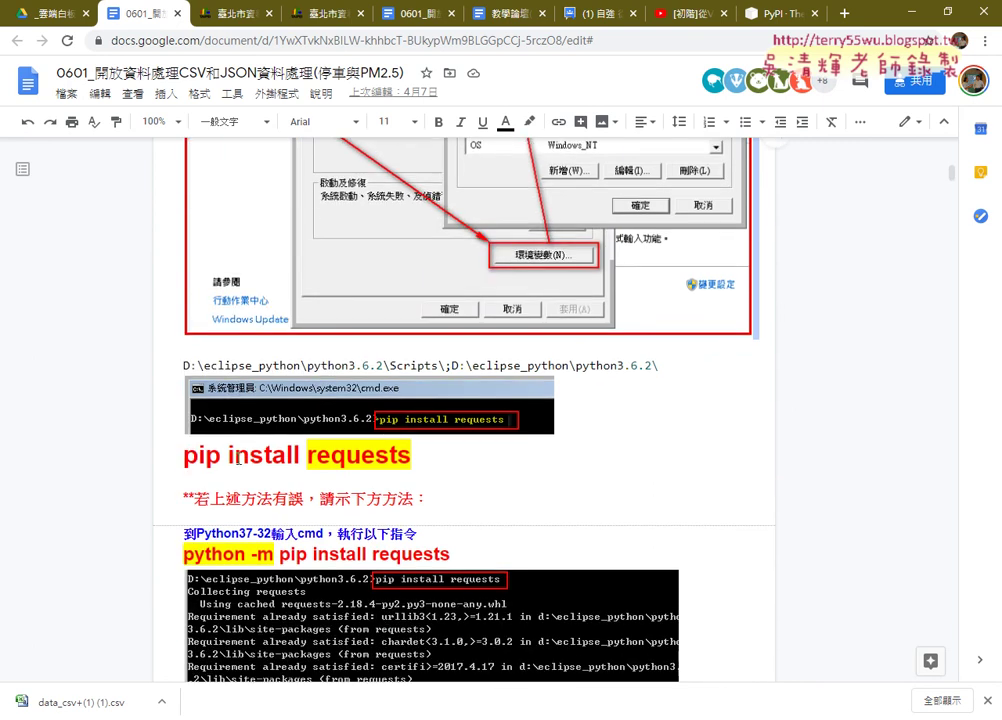
{"action": "left_click_drag", "start_coordinate": [227, 454], "coordinate": [422, 461]}
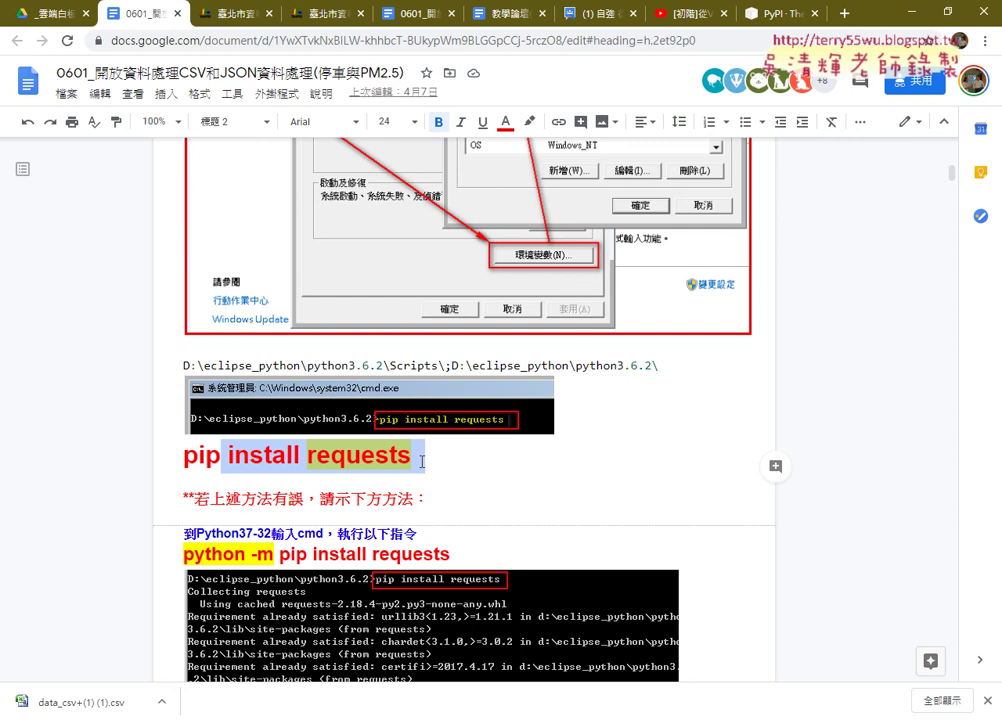
{"action": "left_click_drag", "start_coordinate": [183, 455], "coordinate": [198, 455]}
{"action": "left_click_drag", "start_coordinate": [268, 452], "coordinate": [413, 457]}
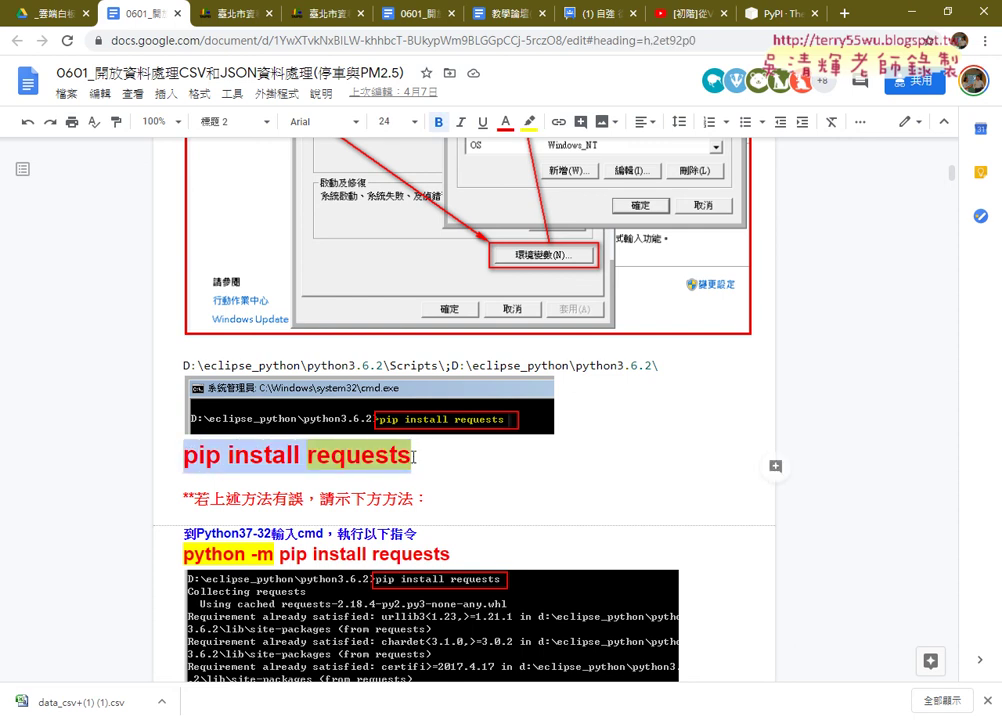
{"action": "key", "text": "alt+Tab"}
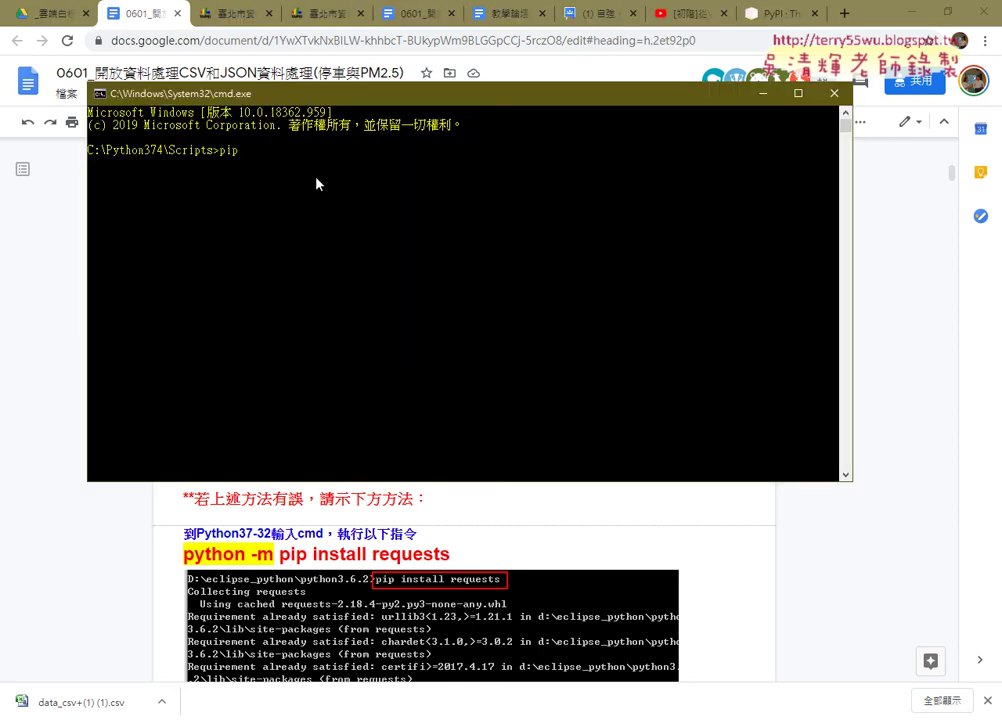
Drop the partly typed command and copy 'pip install requests' from the notes heading.
{"action": "type", "text": "in"}
{"action": "type", "text": "sta"}
{"action": "type", "text": "l"}
{"action": "type", "text": "s"}
{"action": "key", "text": "BackSpace"}
{"action": "key", "text": "BackSpace"}
{"action": "key", "text": "BackSpace"}
{"action": "key", "text": "BackSpace"}
{"action": "key", "text": "BackSpace"}
{"action": "key", "text": "BackSpace"}
{"action": "left_click", "coordinate": [512, 530]}
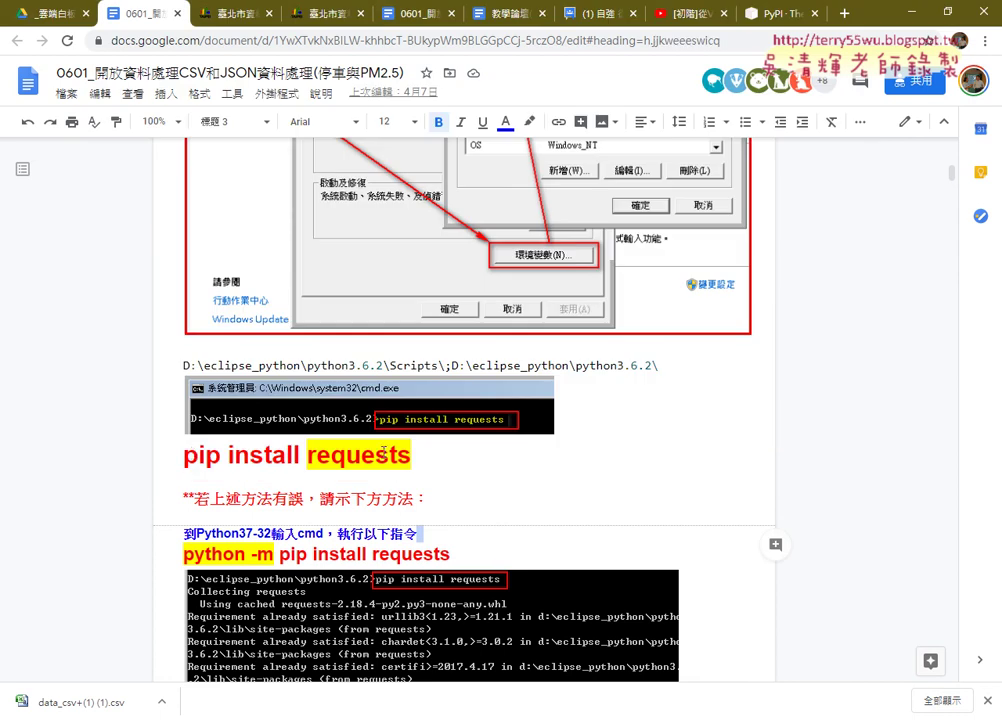
{"action": "left_click_drag", "start_coordinate": [188, 452], "coordinate": [410, 458]}
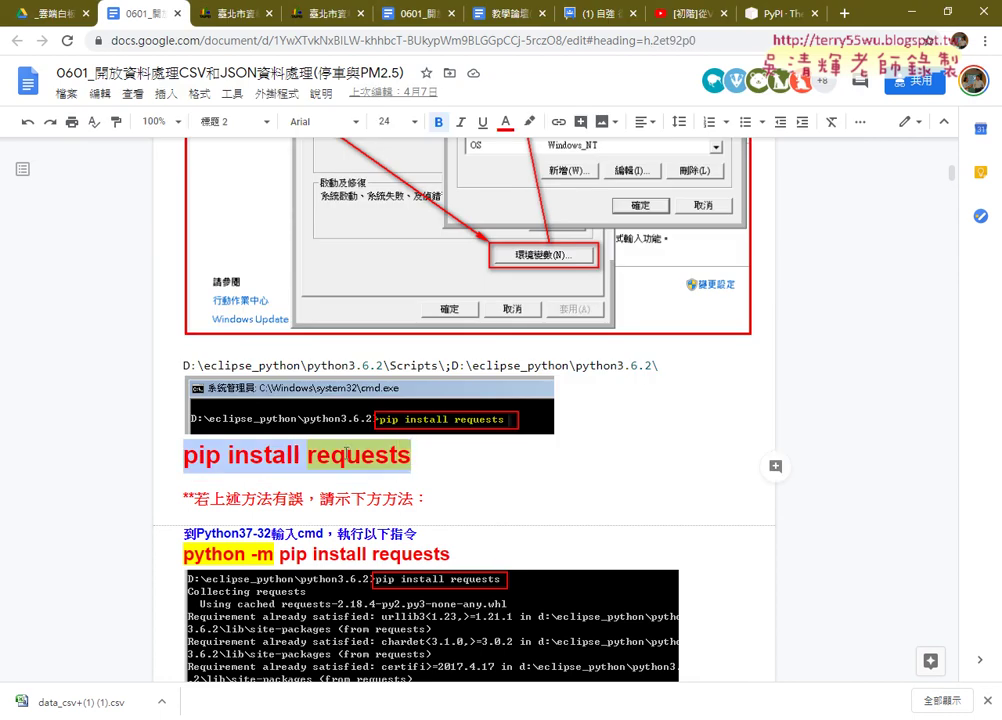
{"action": "right_click", "coordinate": [345, 457]}
{"action": "left_click", "coordinate": [400, 333]}
{"action": "key", "text": "alt+Tab"}
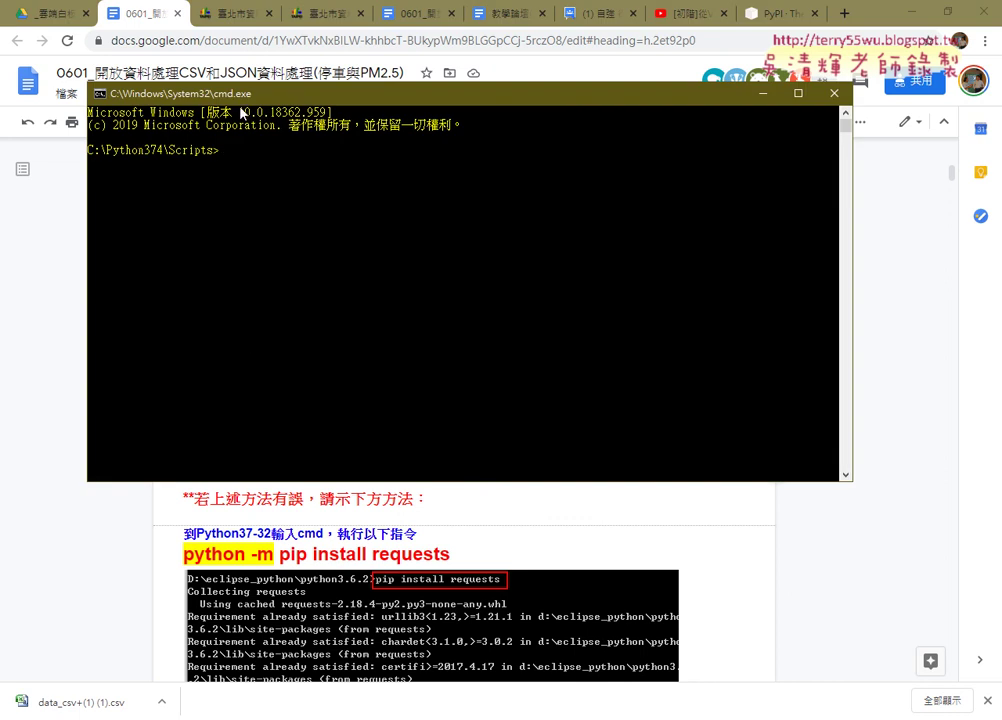
Paste pip install requests into the console and run it, getting a fatal launcher error.
{"action": "right_click", "coordinate": [242, 96]}
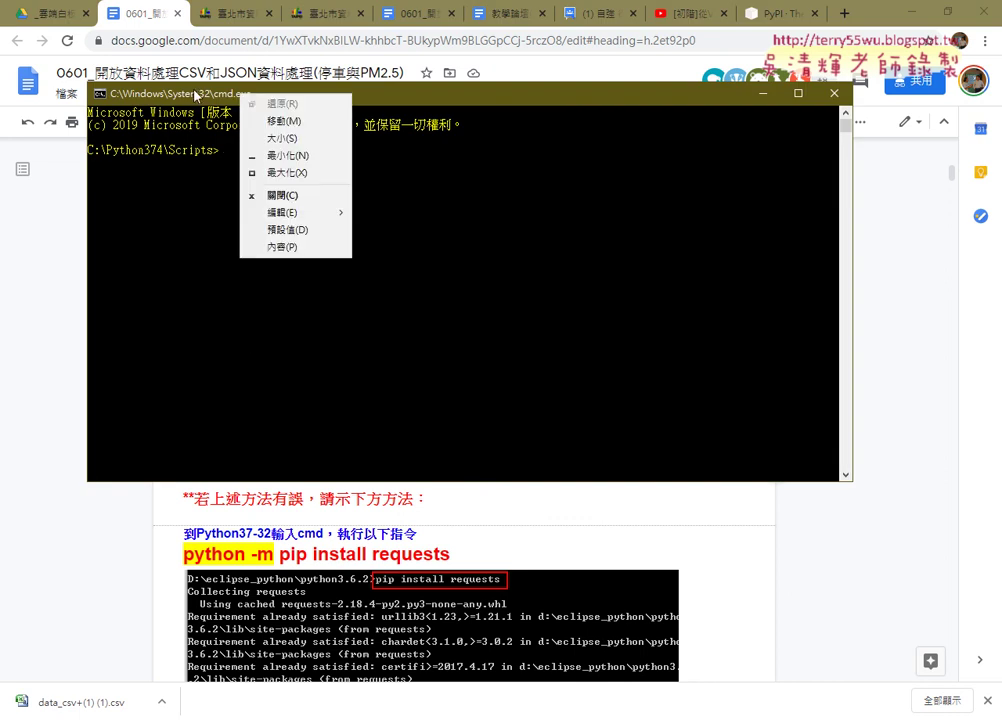
{"action": "mouse_move", "coordinate": [294, 220]}
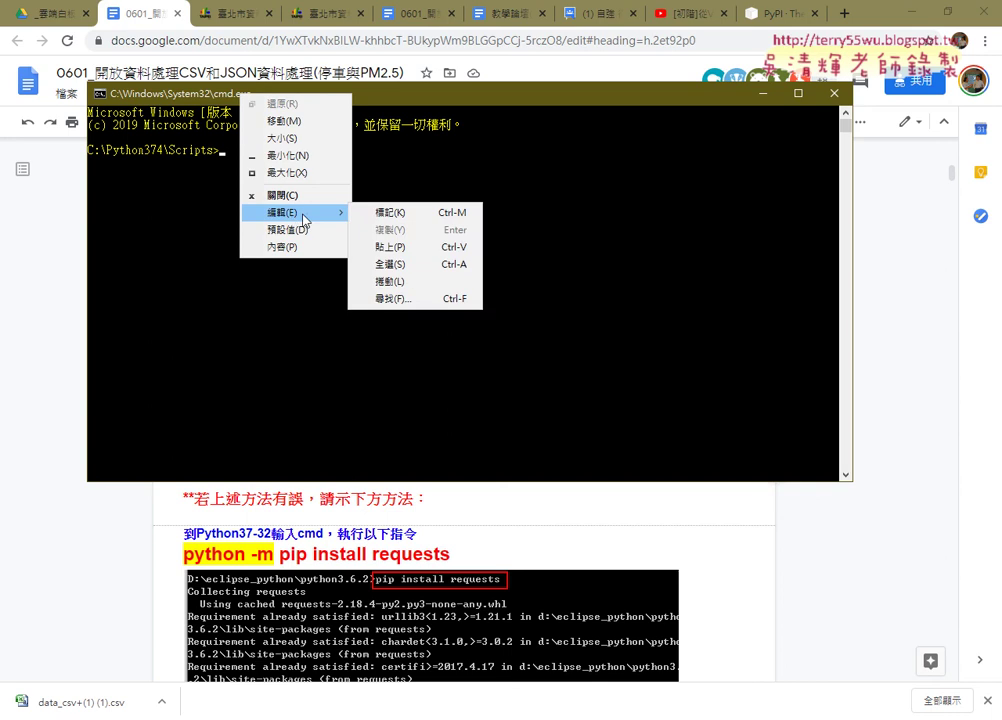
{"action": "left_click", "coordinate": [372, 245]}
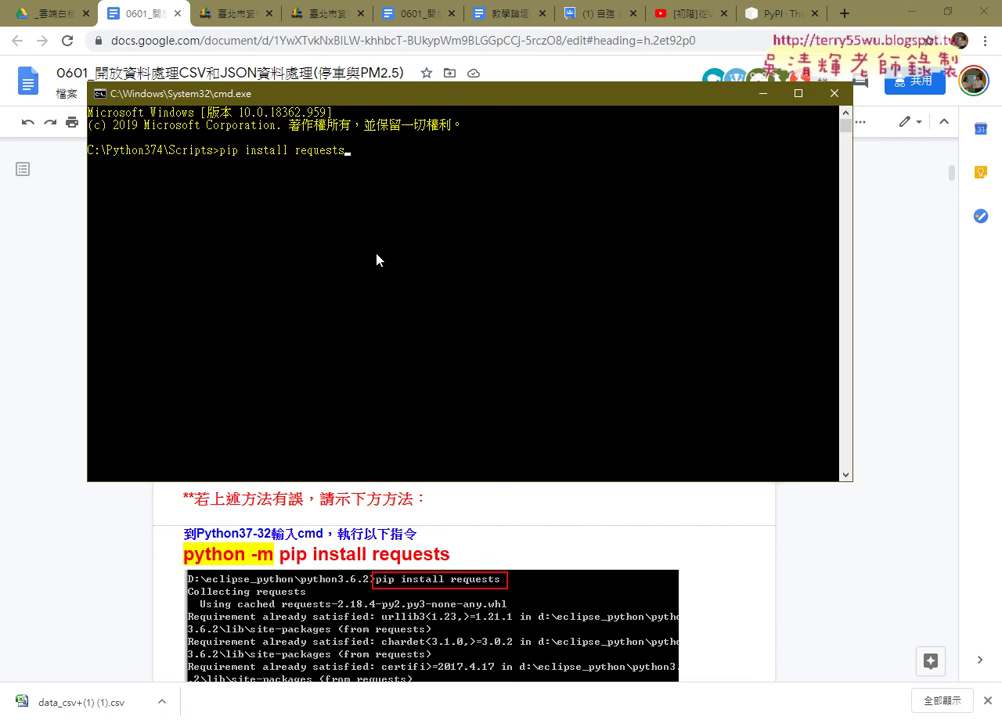
{"action": "key", "text": "Return"}
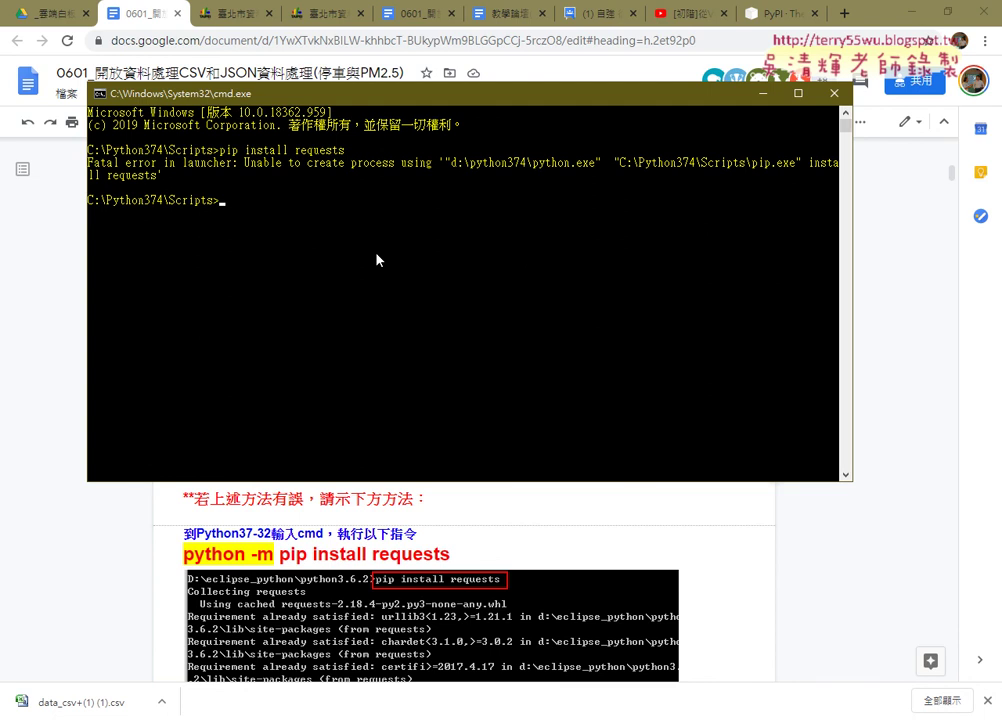
Select the python -m pip install requests heading in the notes and close the failed console window.
{"action": "left_click", "coordinate": [458, 553]}
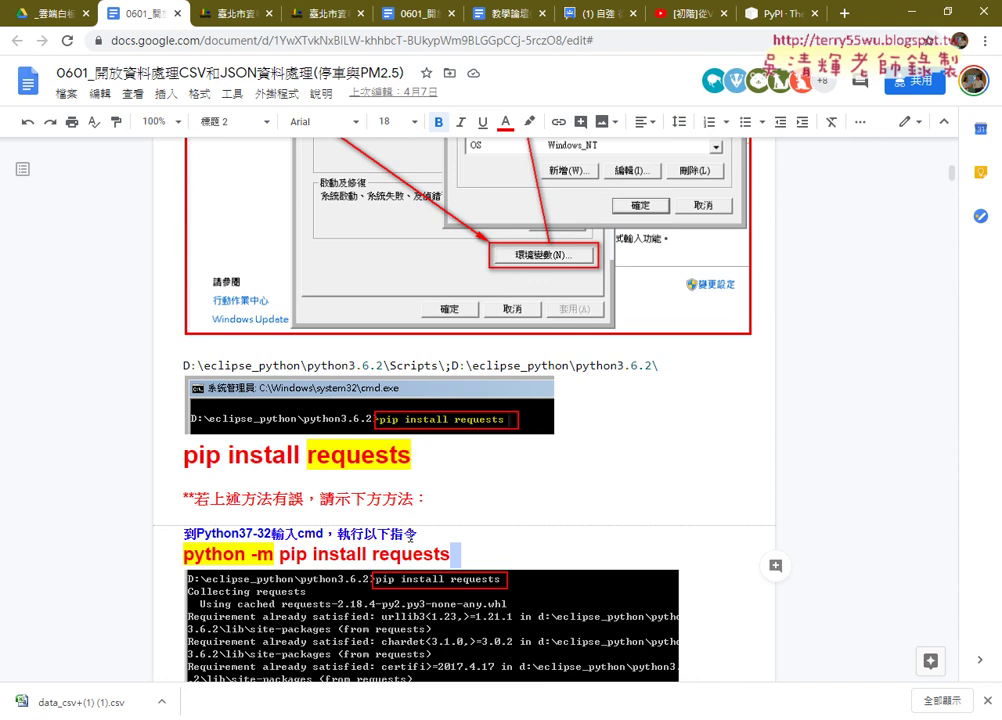
{"action": "scroll", "coordinate": [410, 537], "scroll_direction": "down", "scroll_amount": 5}
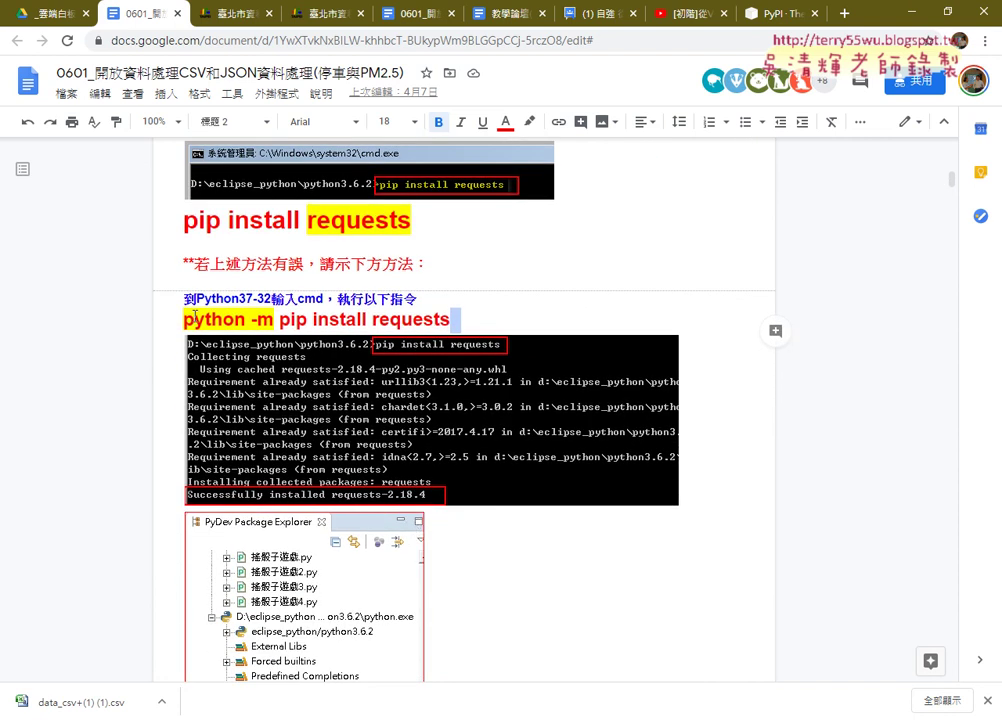
{"action": "left_click_drag", "start_coordinate": [184, 320], "coordinate": [462, 321]}
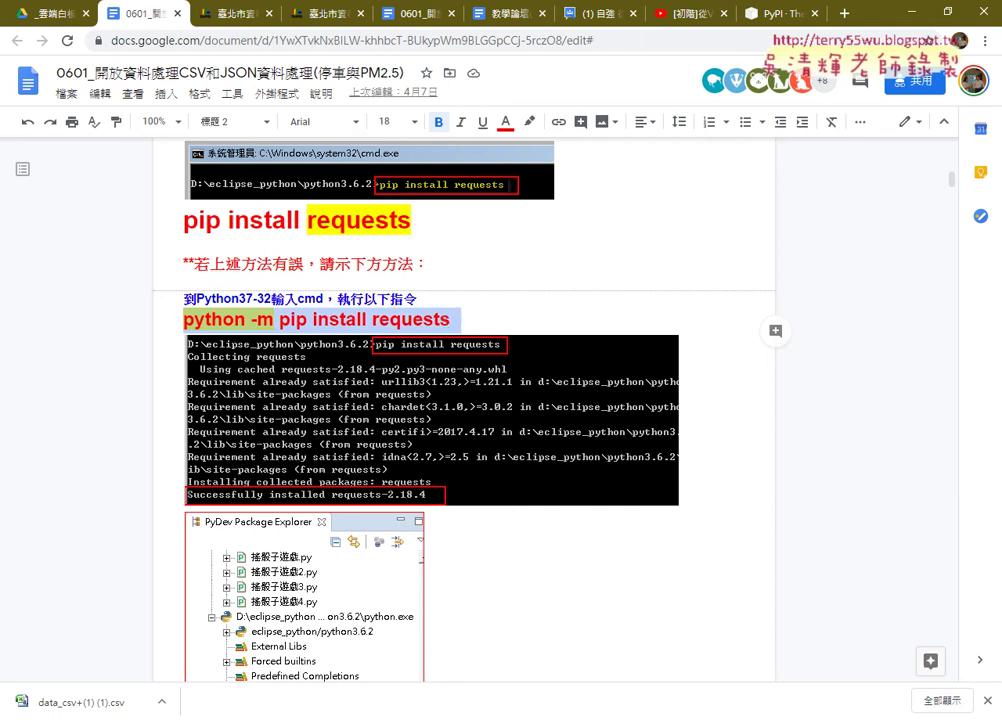
{"action": "key", "text": "alt+Tab"}
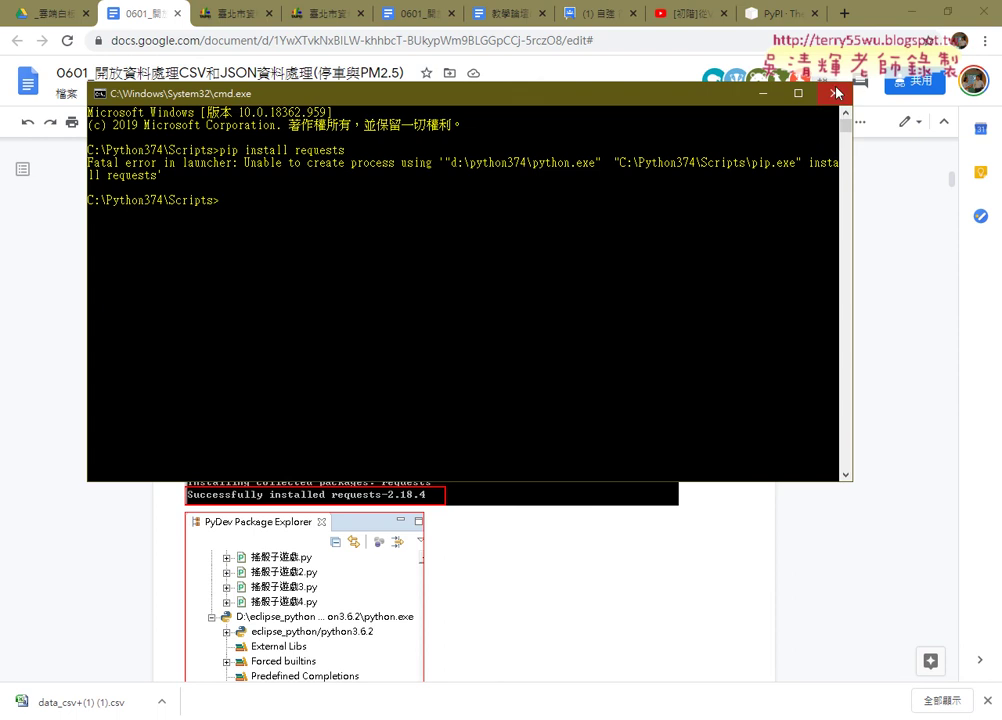
{"action": "left_click", "coordinate": [834, 93]}
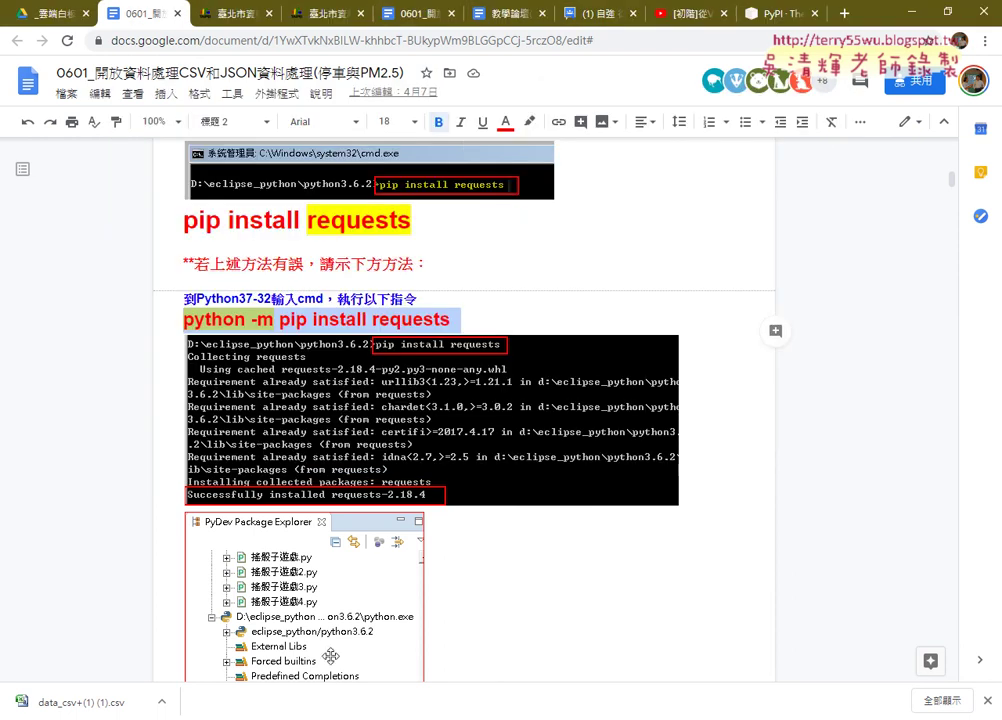
Go up from Scripts to C:\Python374, select python.exe, and launch cmd from the address bar.
{"action": "left_click", "coordinate": [287, 719]}
{"action": "left_click", "coordinate": [230, 655]}
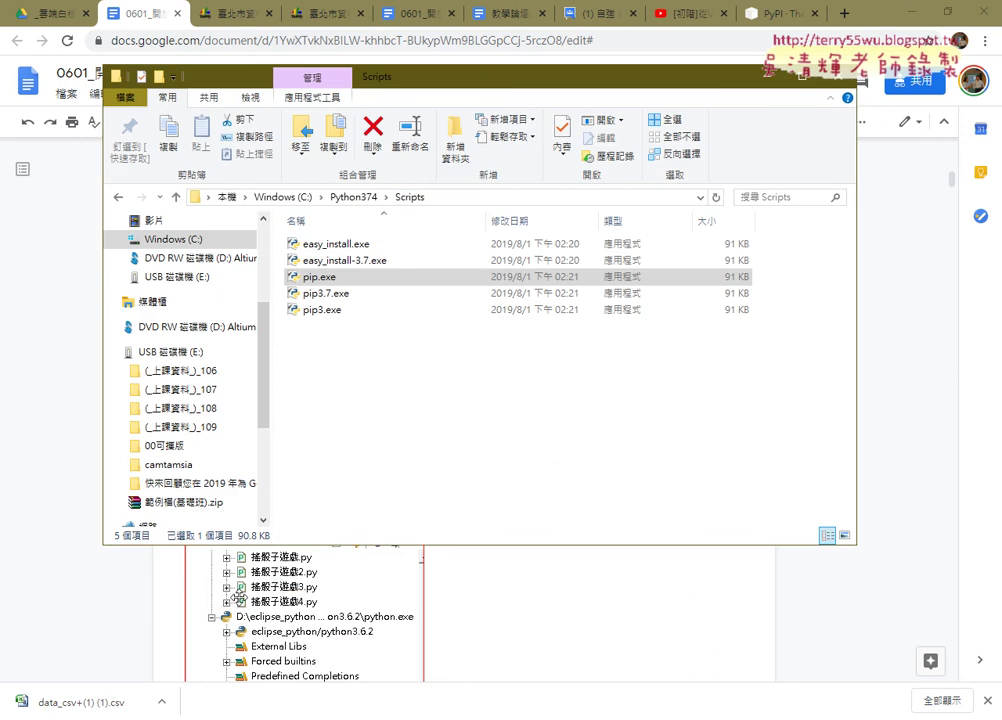
{"action": "left_click", "coordinate": [352, 197]}
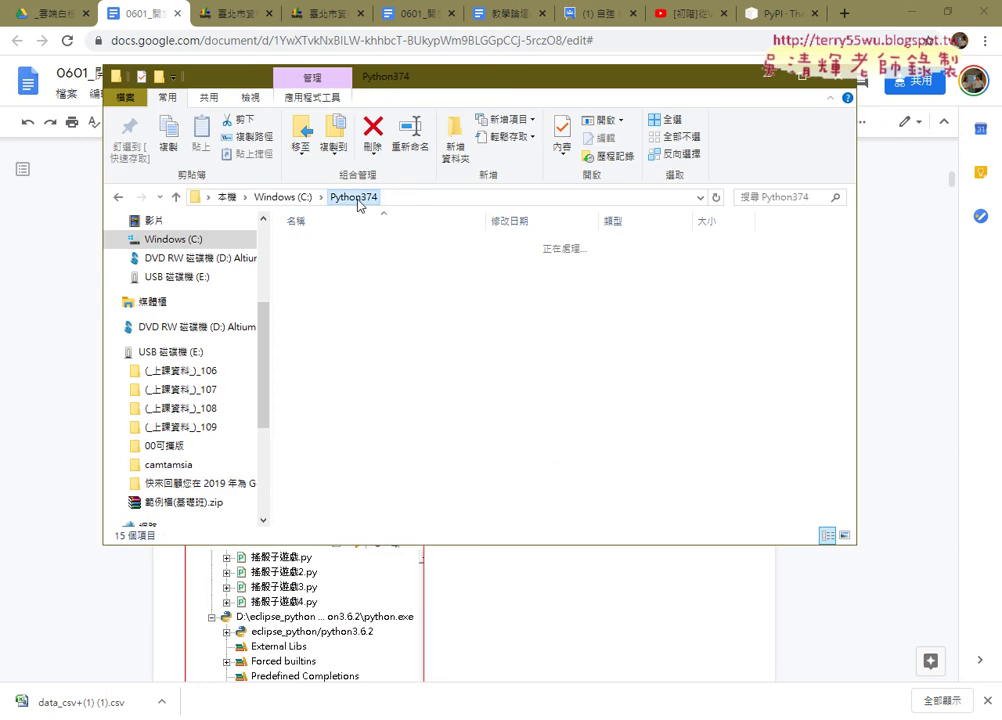
{"action": "left_click", "coordinate": [340, 410]}
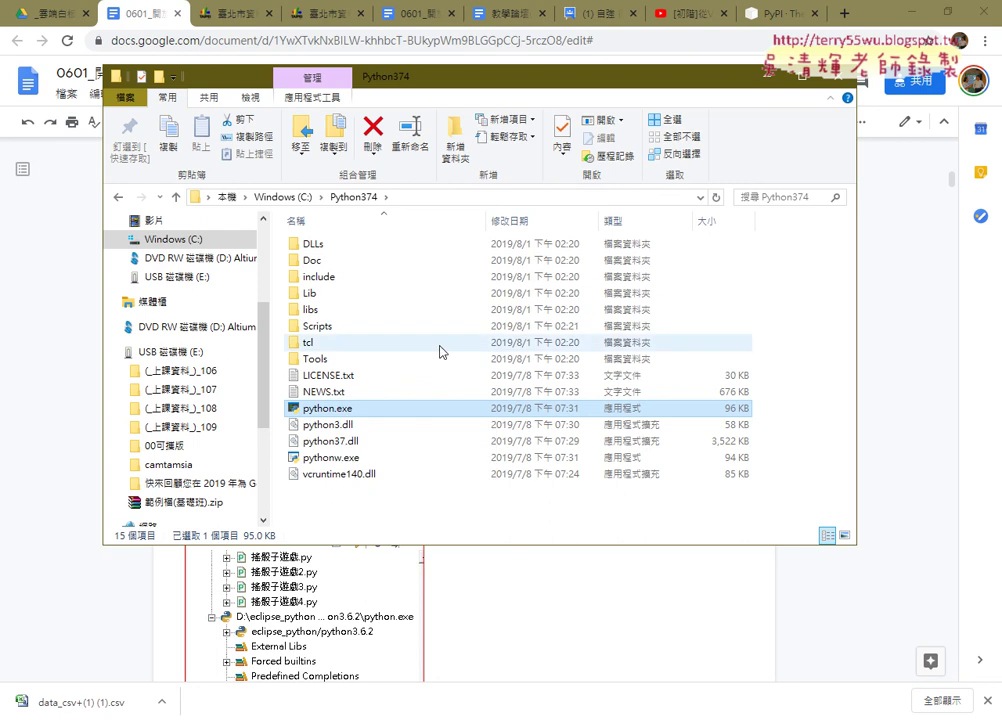
{"action": "left_click", "coordinate": [433, 196]}
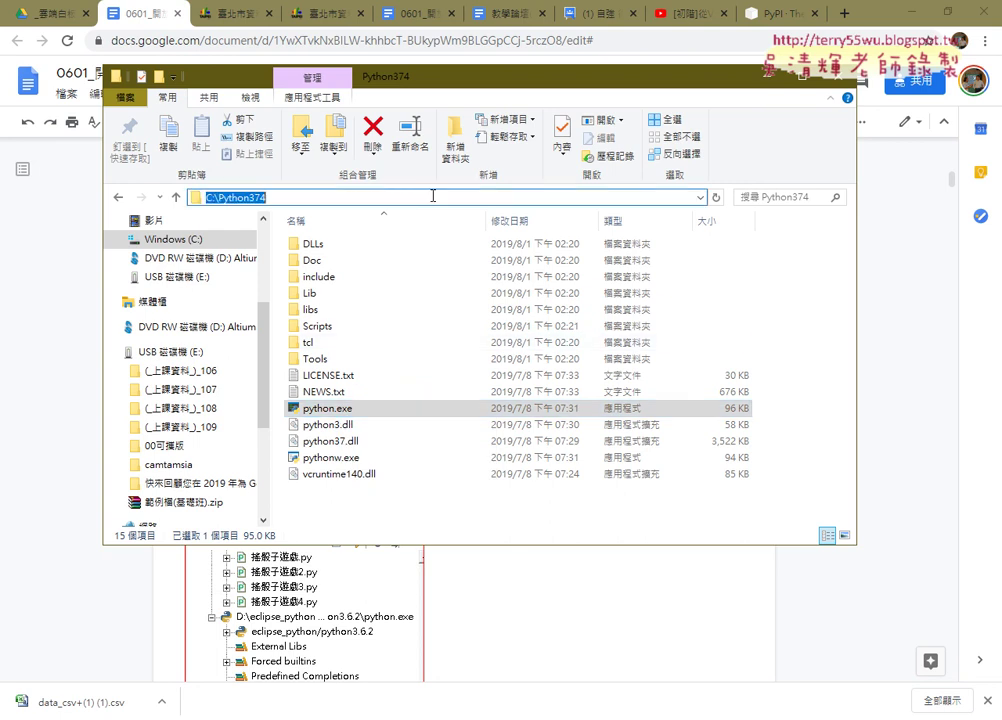
{"action": "type", "text": "c"}
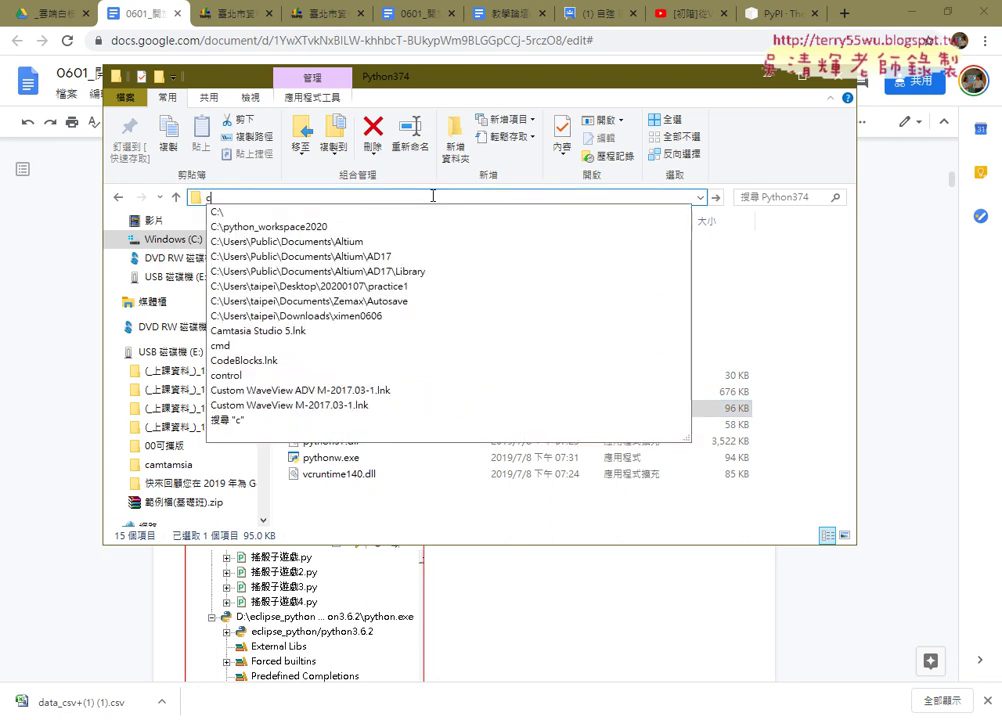
{"action": "type", "text": "md"}
{"action": "key", "text": "Return"}
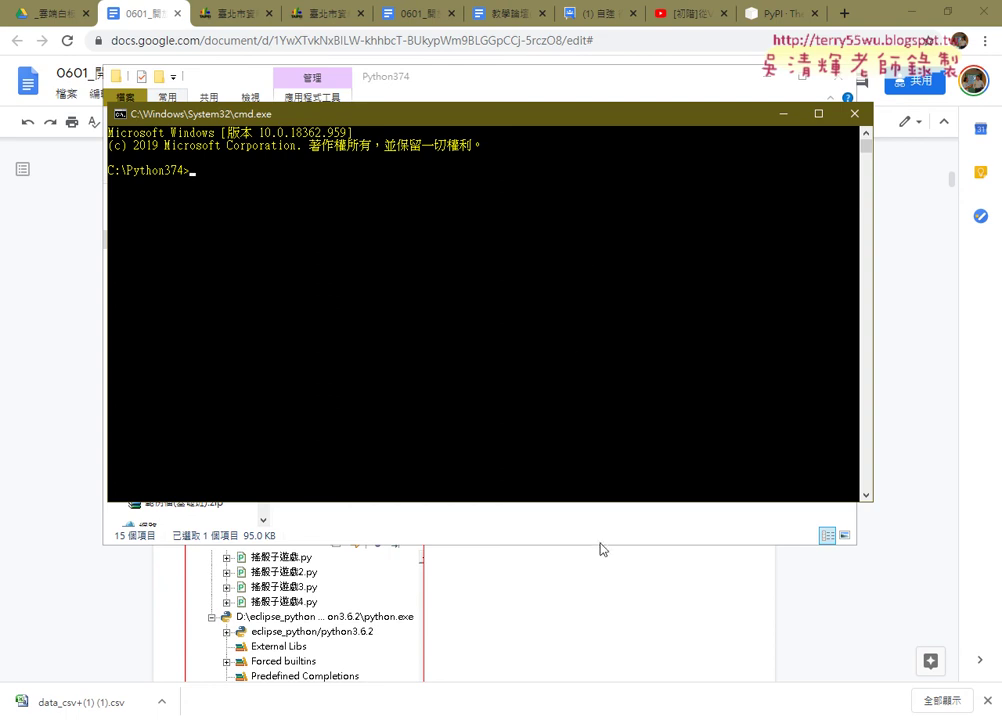
{"action": "left_click", "coordinate": [530, 530]}
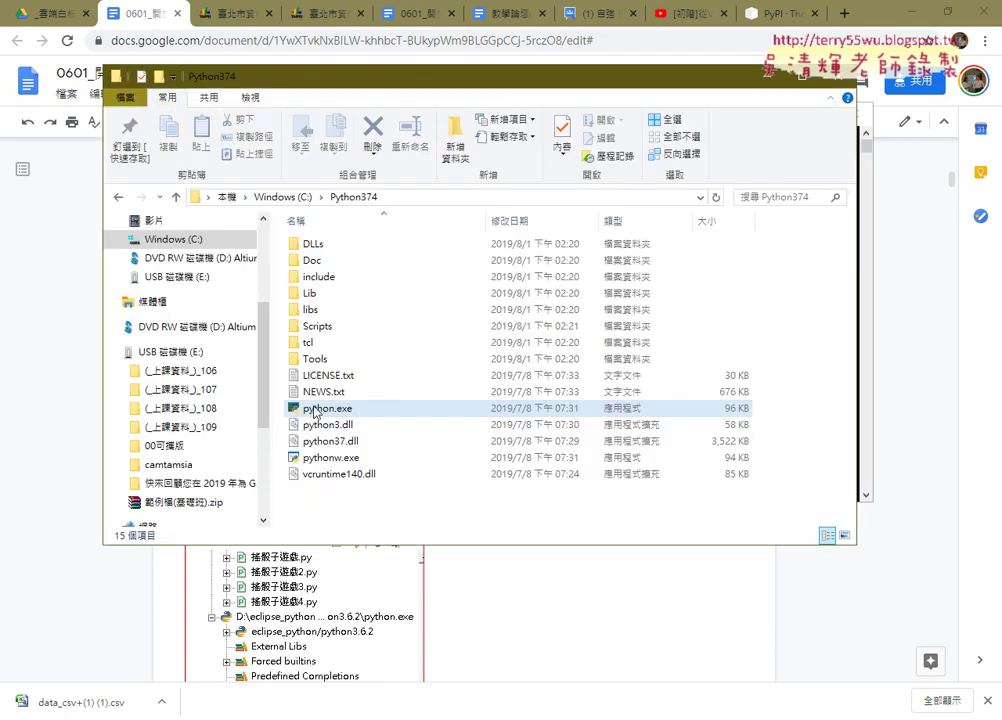
{"action": "mouse_move", "coordinate": [330, 414]}
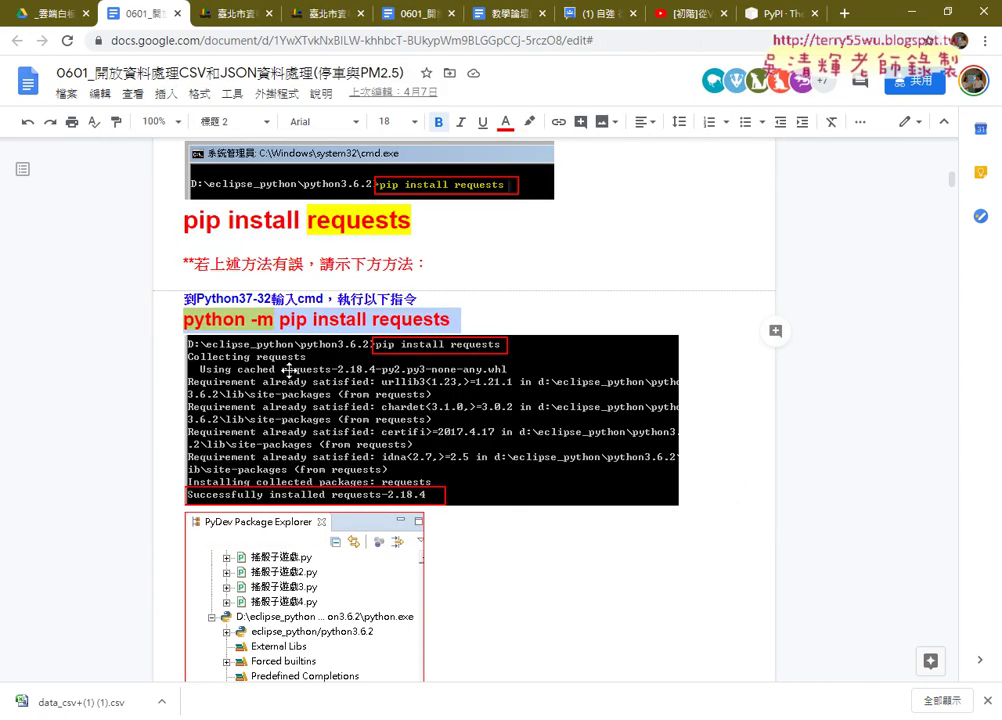
Copy the 'python -m pip install requests' heading from the Google Docs instructions, then minimize Chrome.
{"action": "left_click", "coordinate": [217, 317]}
{"action": "left_click_drag", "start_coordinate": [184, 318], "coordinate": [242, 312]}
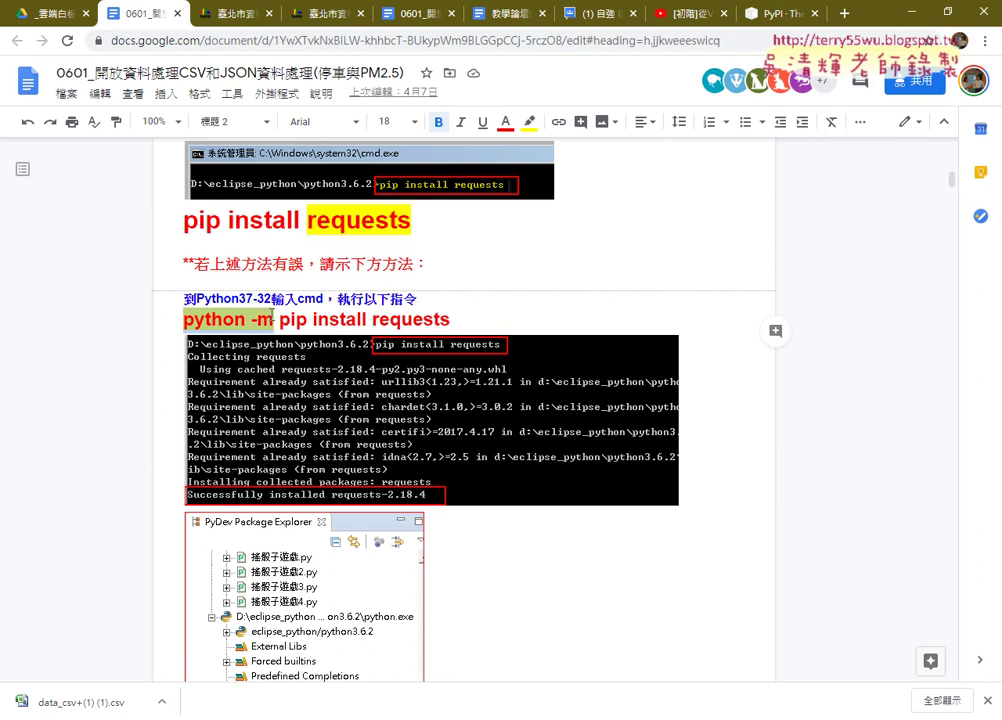
{"action": "left_click_drag", "start_coordinate": [242, 312], "coordinate": [461, 314]}
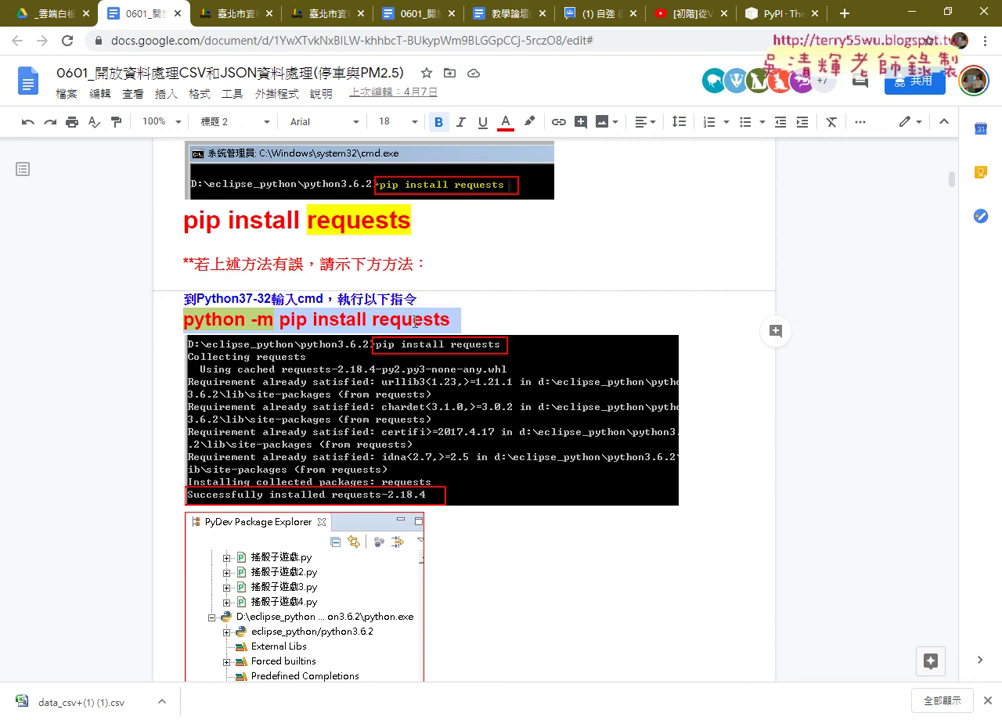
{"action": "right_click", "coordinate": [415, 322]}
{"action": "left_click", "coordinate": [428, 321]}
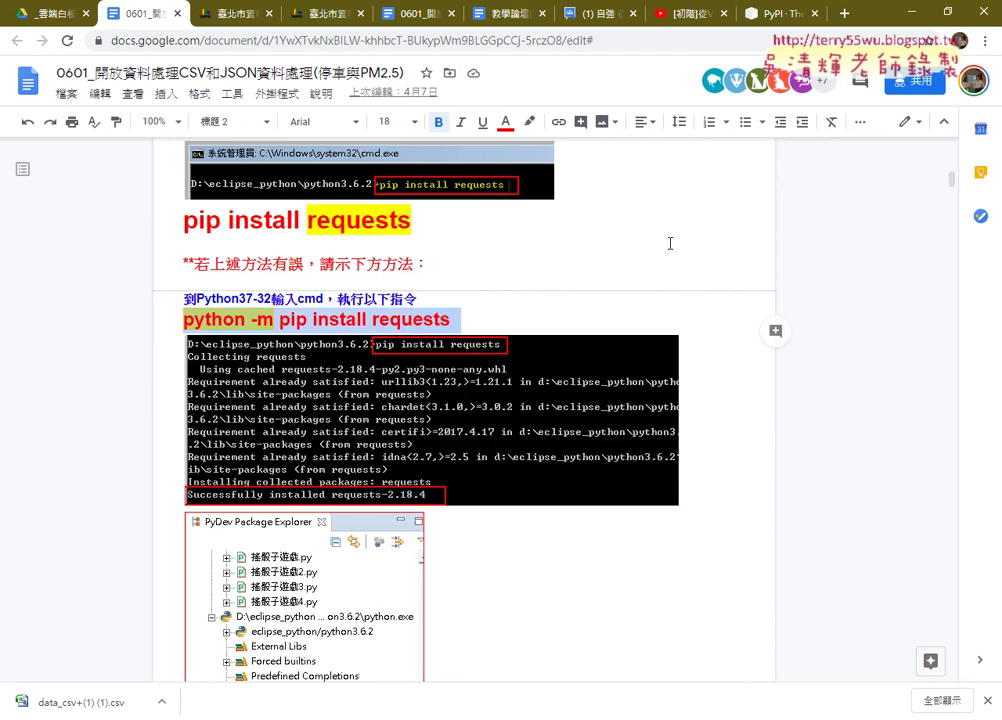
{"action": "left_click", "coordinate": [913, 9]}
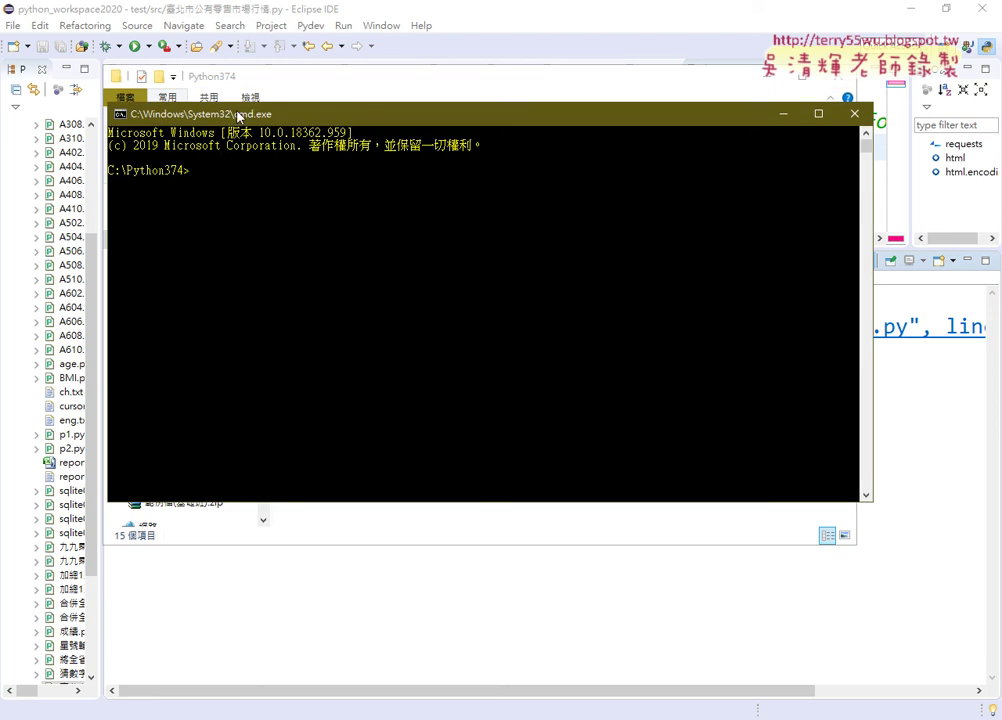
Paste and run 'python -m pip install requests' in Command Prompt, installing requests-2.24.0.
{"action": "right_click", "coordinate": [240, 116]}
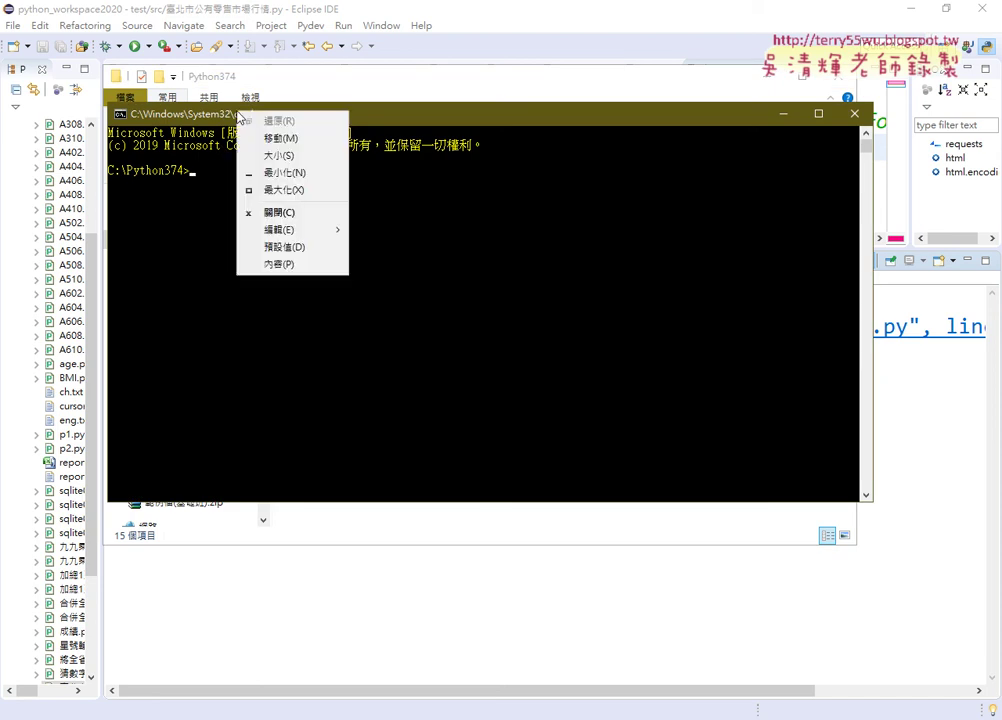
{"action": "mouse_move", "coordinate": [280, 230]}
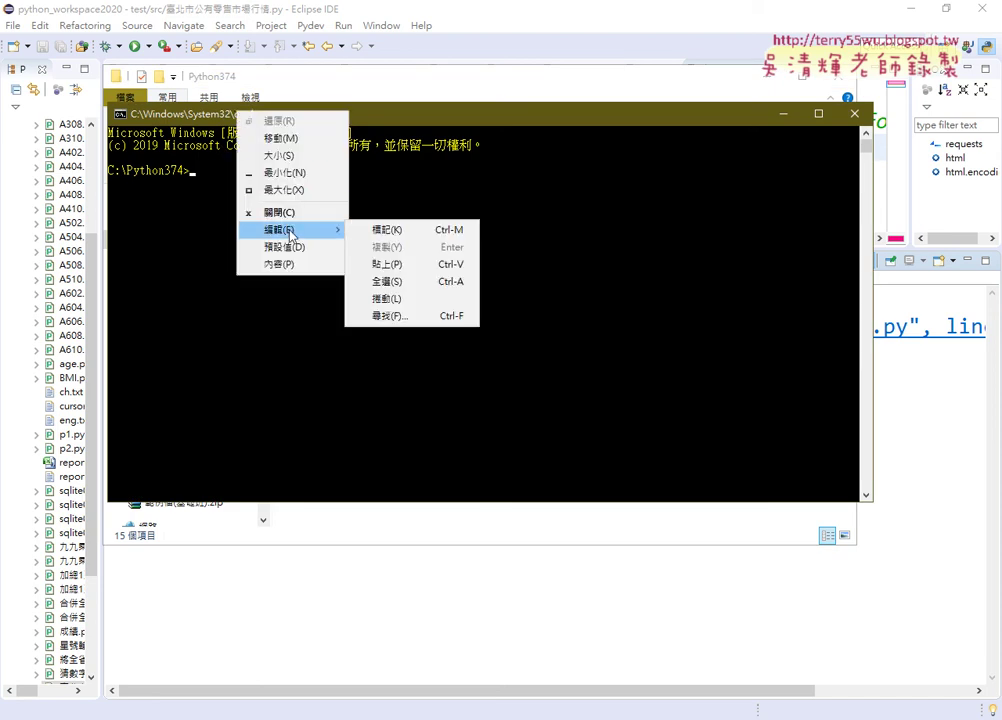
{"action": "left_click", "coordinate": [380, 265]}
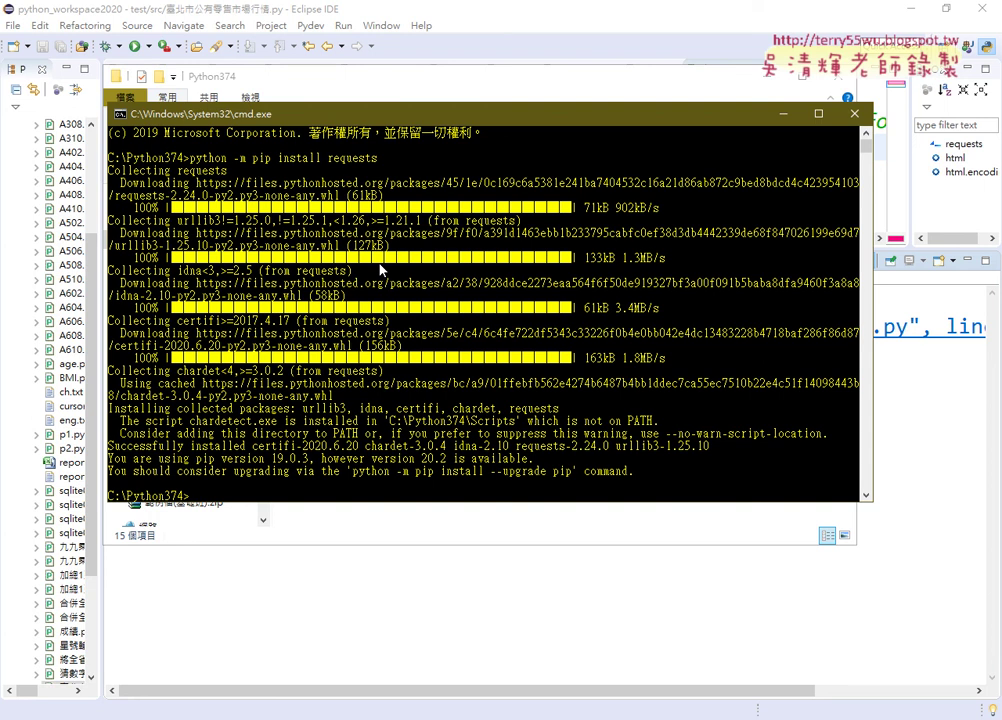
{"action": "left_click", "coordinate": [361, 620]}
Rerun the script and enlarge the console to view rows like 2019/2/11,蔬菜,西寧,甘藍,42.
{"action": "left_click", "coordinate": [339, 127]}
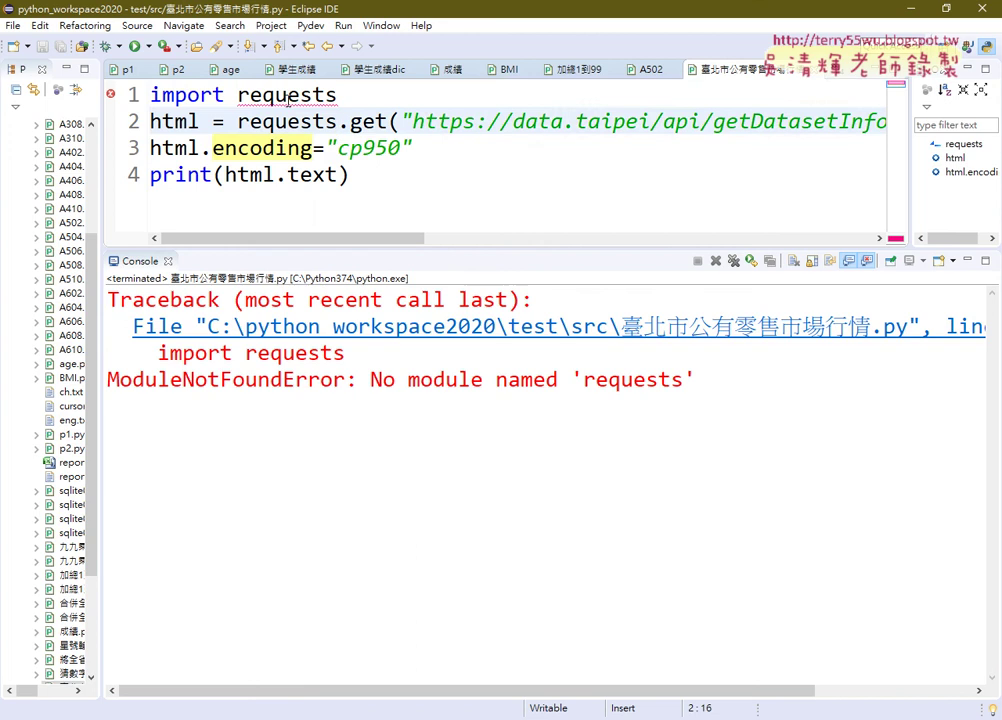
{"action": "left_click", "coordinate": [287, 97]}
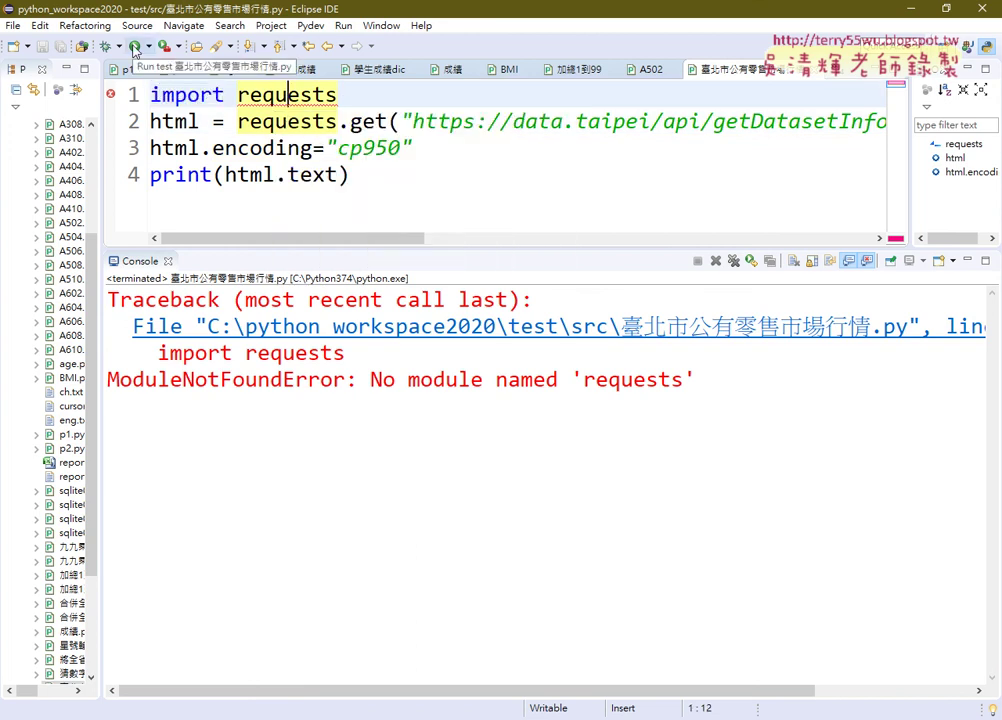
{"action": "left_click", "coordinate": [134, 46]}
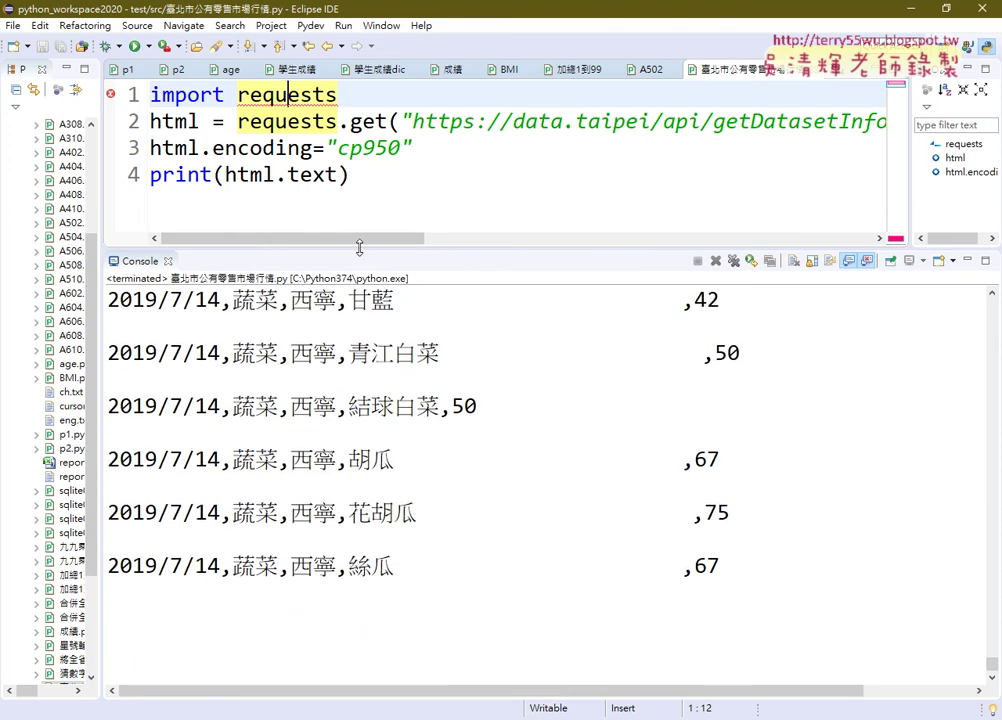
{"action": "left_click_drag", "start_coordinate": [361, 254], "coordinate": [361, 170]}
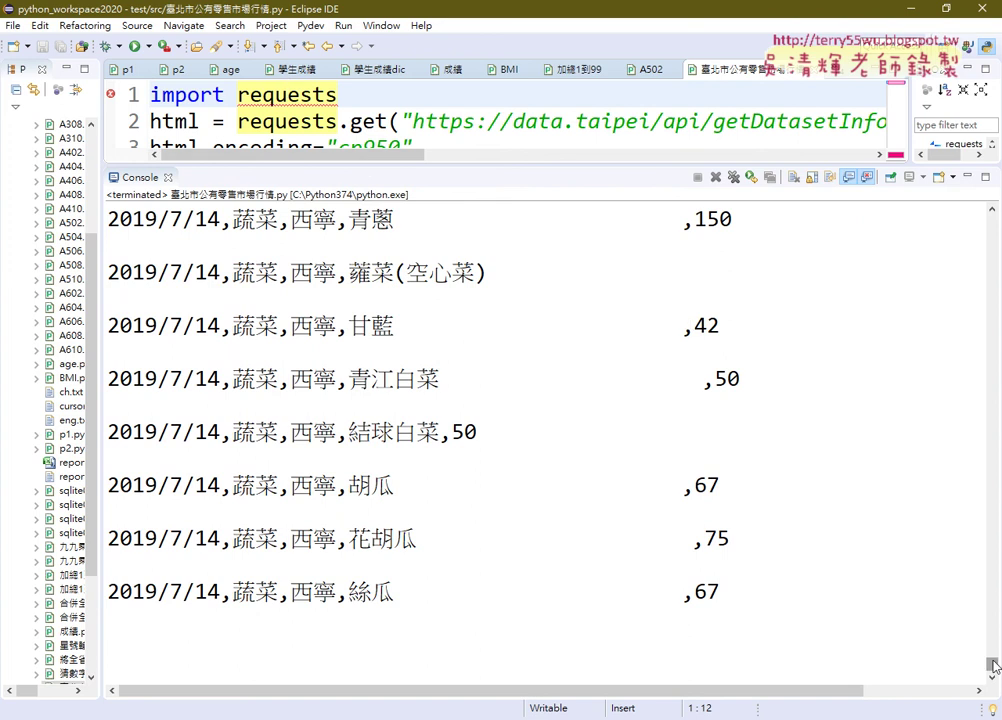
{"action": "mouse_move", "coordinate": [991, 664]}
{"action": "left_mouse_down"}
{"action": "mouse_move", "coordinate": [1000, 178]}
{"action": "mouse_move", "coordinate": [997, 218]}
{"action": "left_mouse_up"}
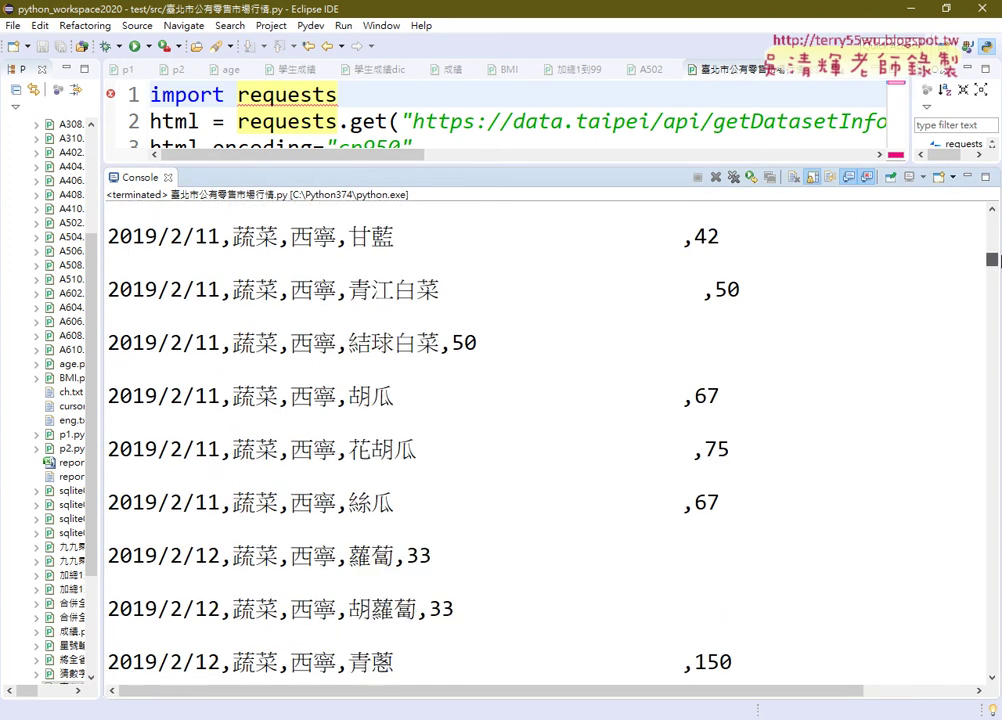